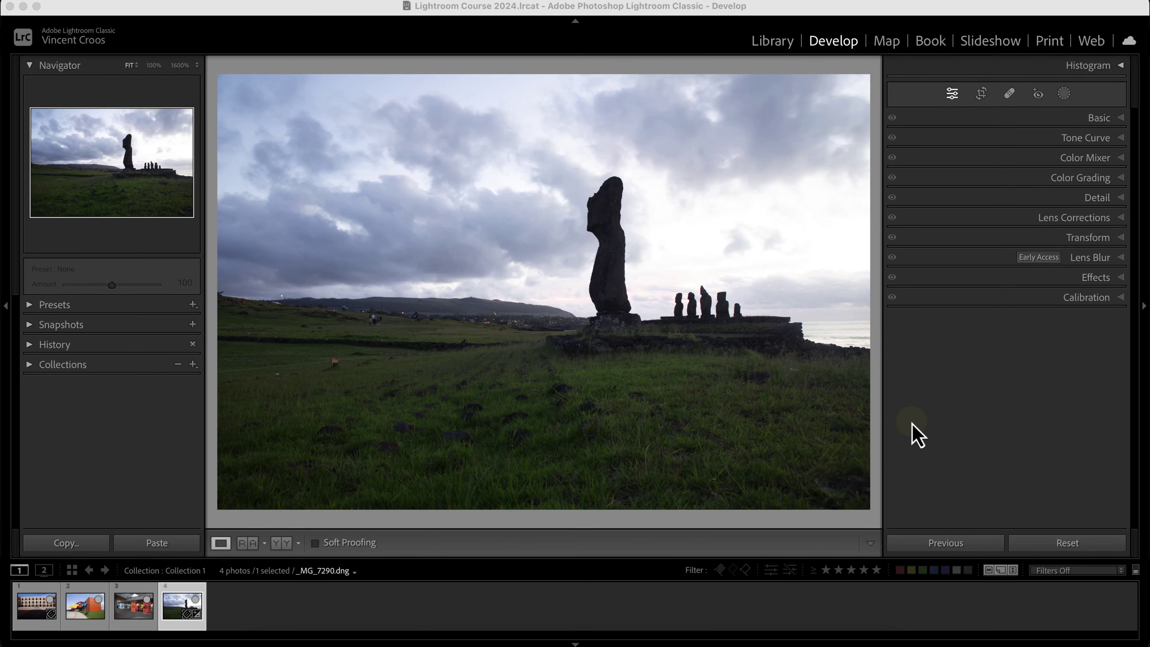
# Expand the Lens Corrections panel for the moai photo, briefly opening and closing Basic
pyautogui.click(1117, 221)
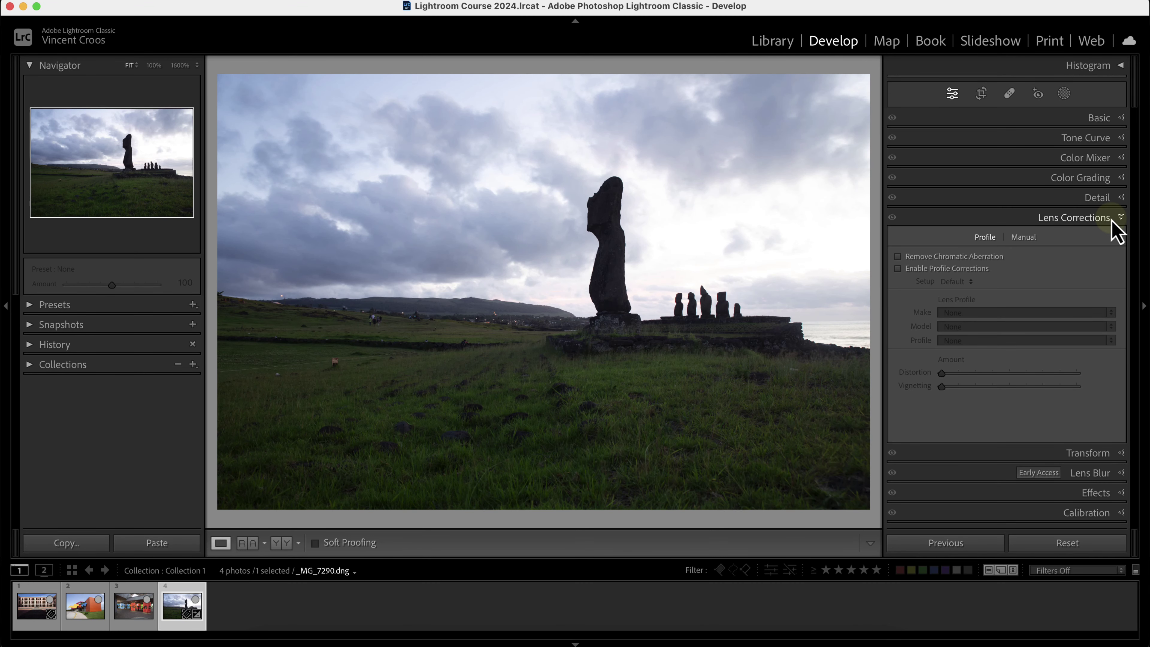
pyautogui.click(1110, 119)
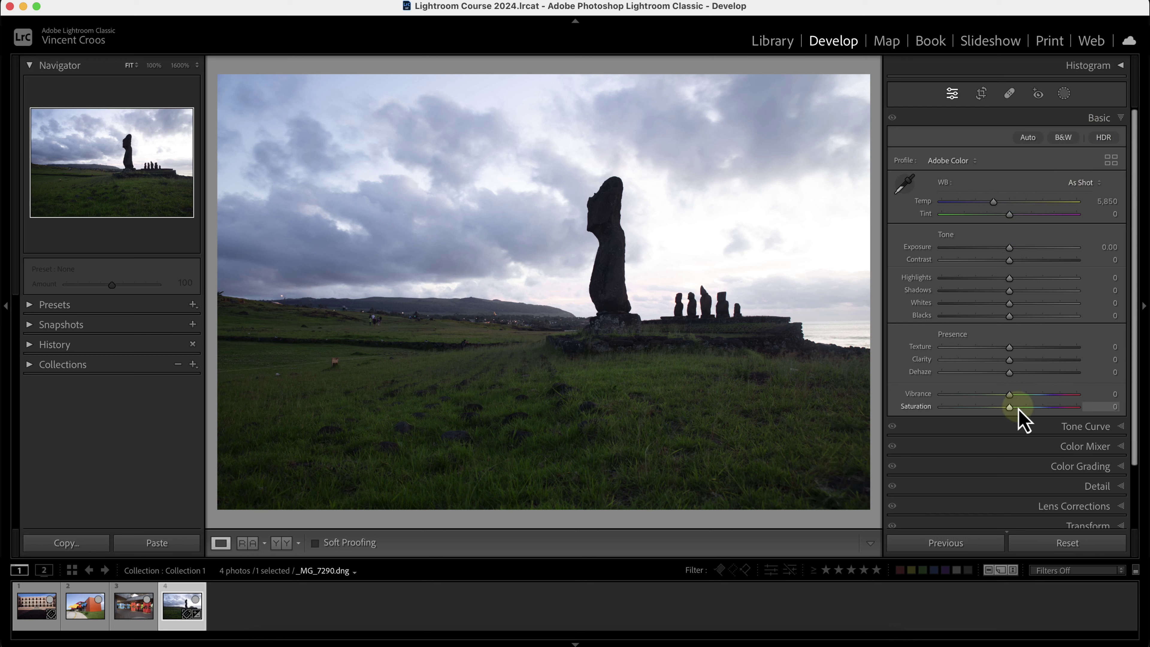
pyautogui.click(1111, 118)
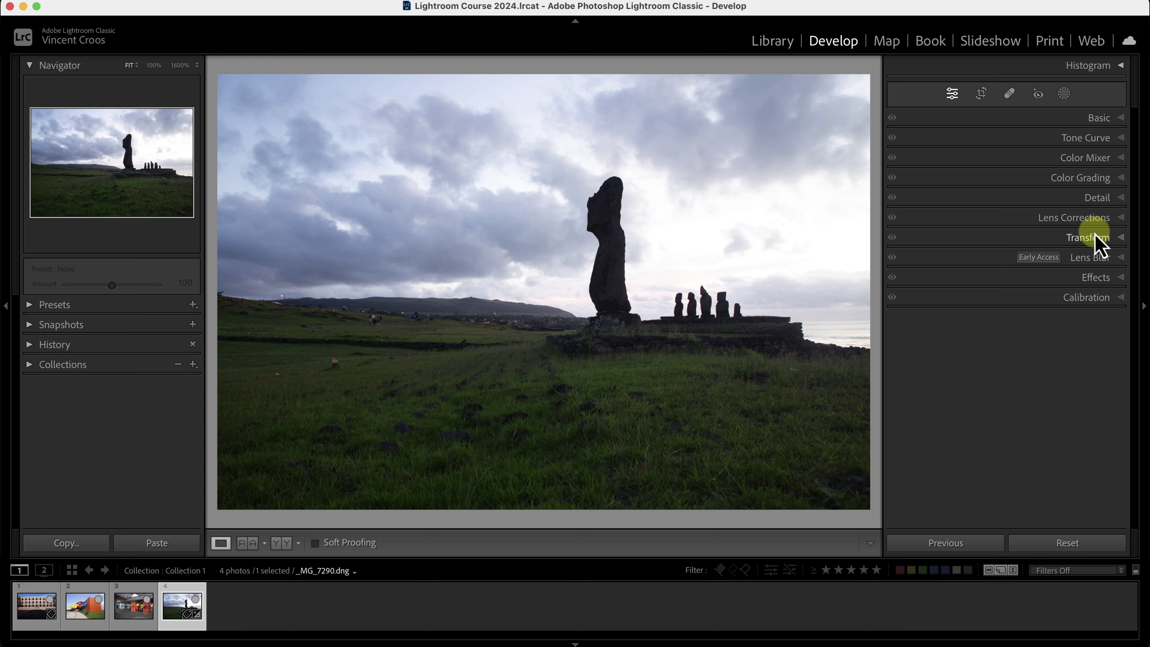
# Enable profile corrections with the Sigma 24-70mm profile, then toggle Before/After to review
pyautogui.click(1119, 218)
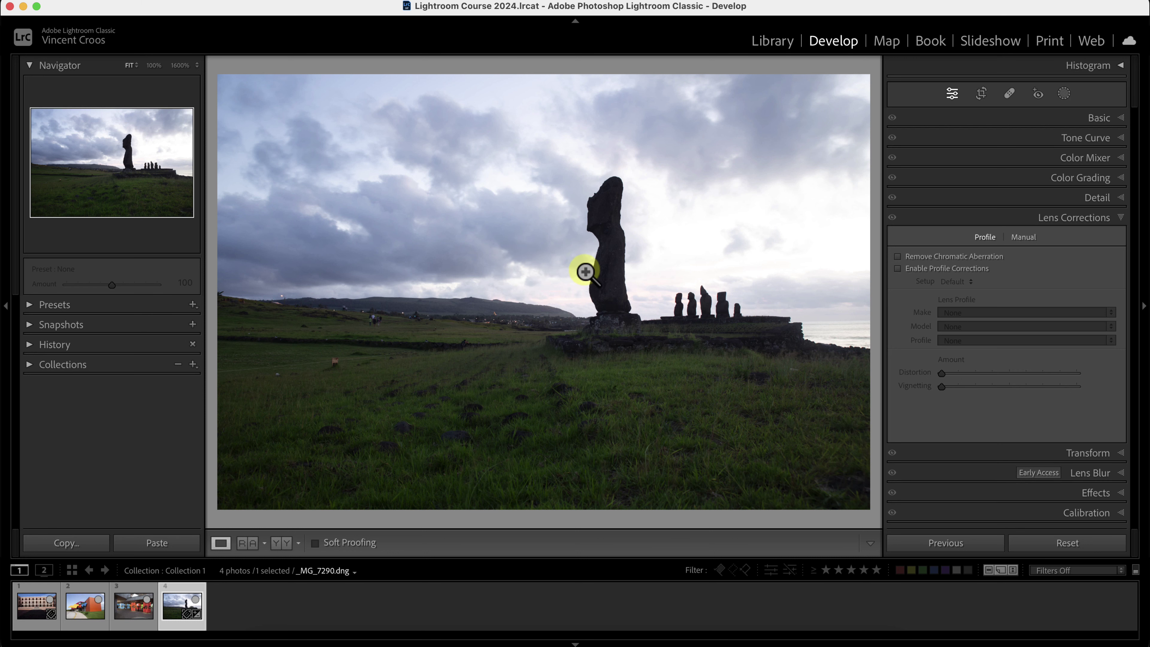
pyautogui.click(975, 273)
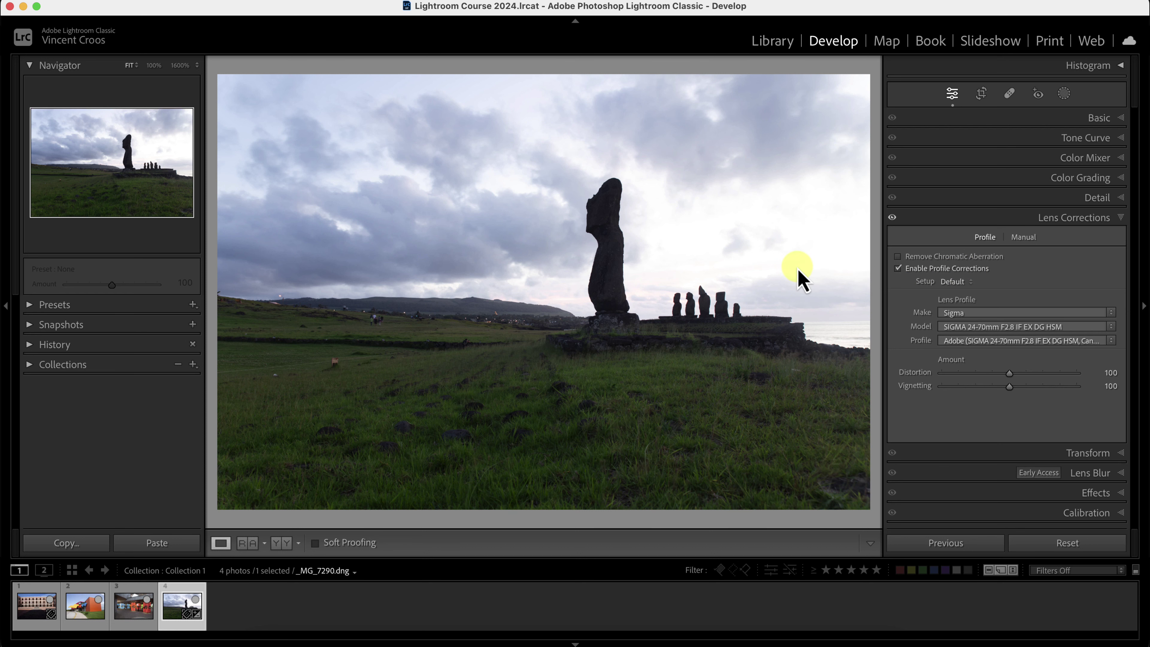
pyautogui.press('\\')
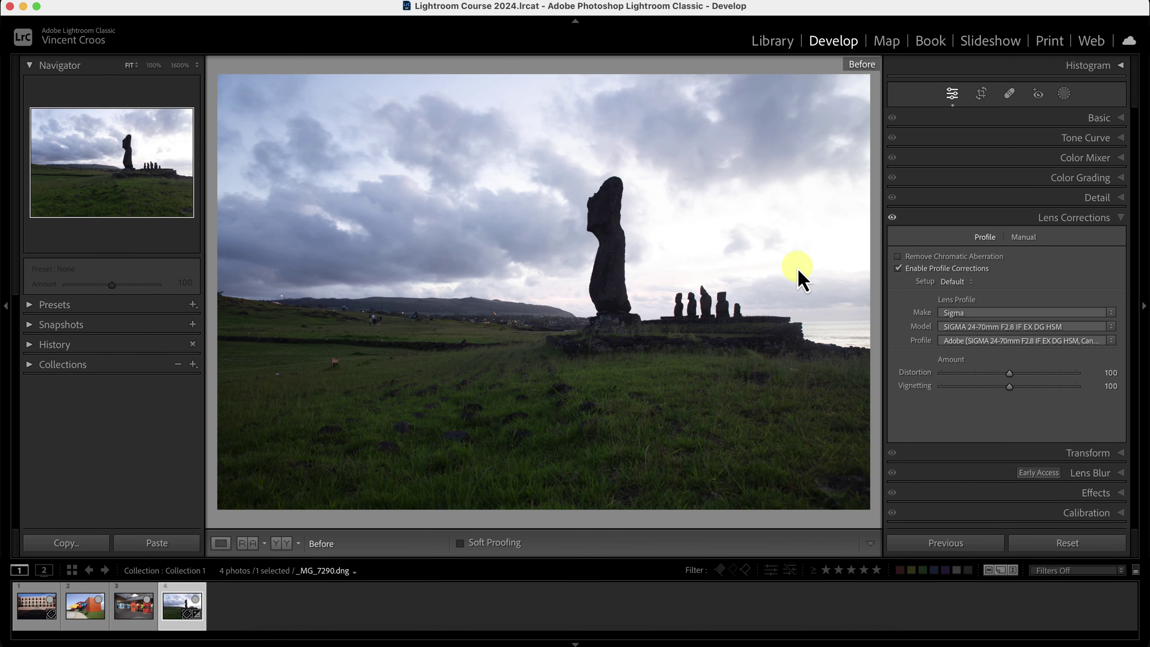
pyautogui.press('\\')
pyautogui.press('\\')
pyautogui.press('\\')
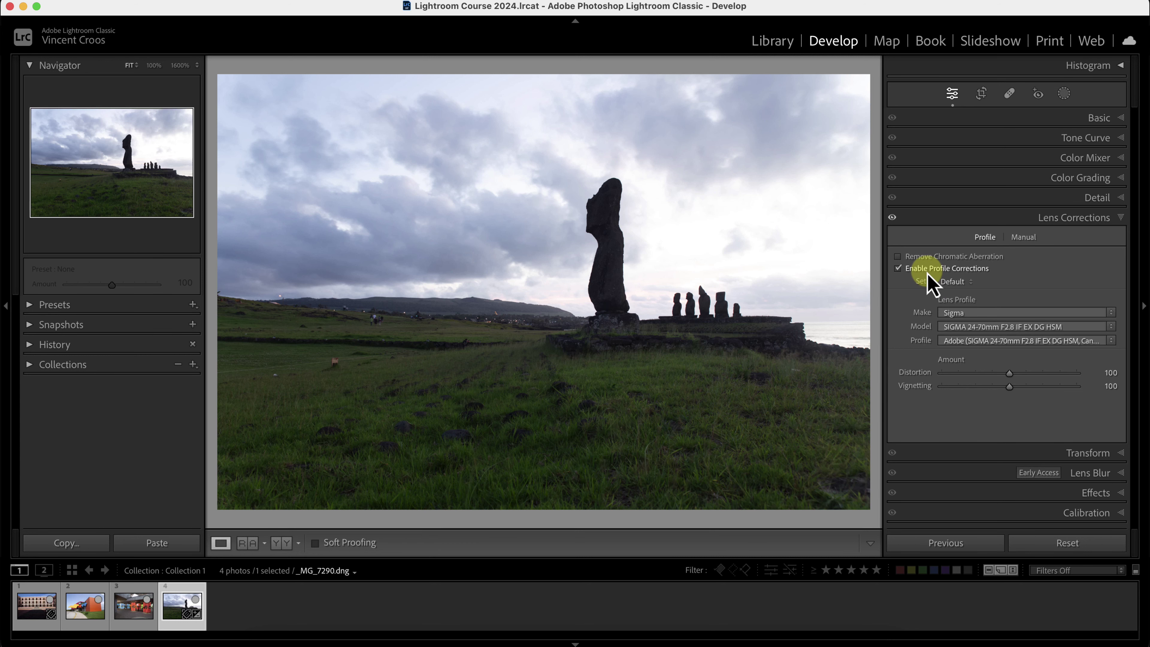
# View Before/After side by side, then switch to the single uncorrected Before view
pyautogui.press('y')
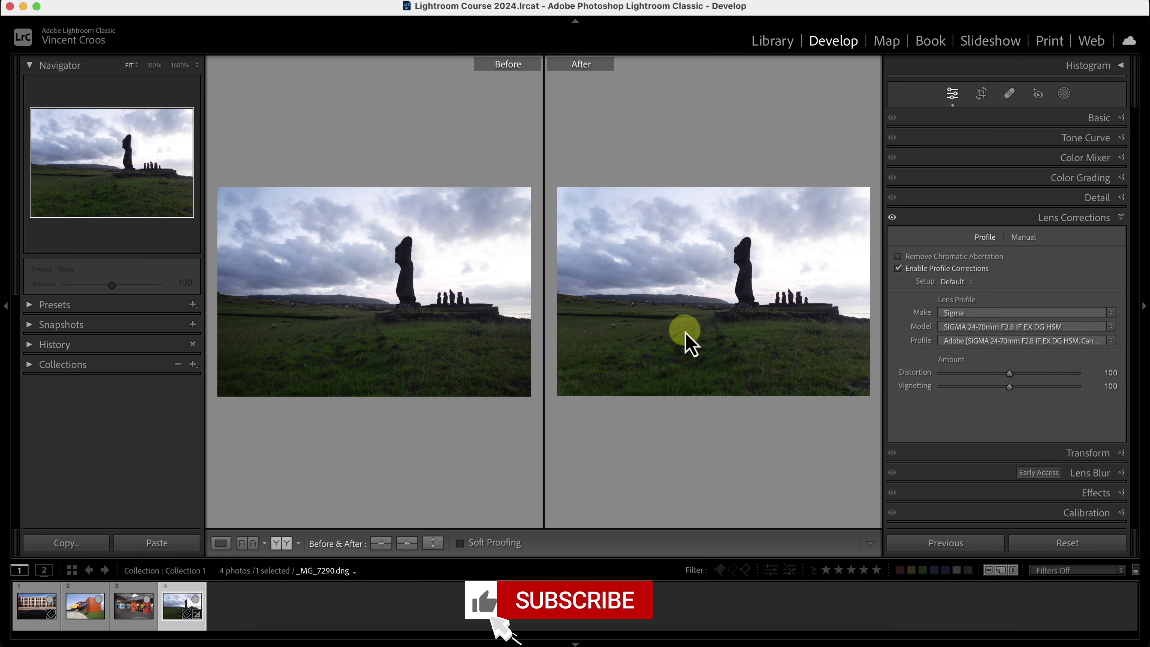
pyautogui.press('\\')
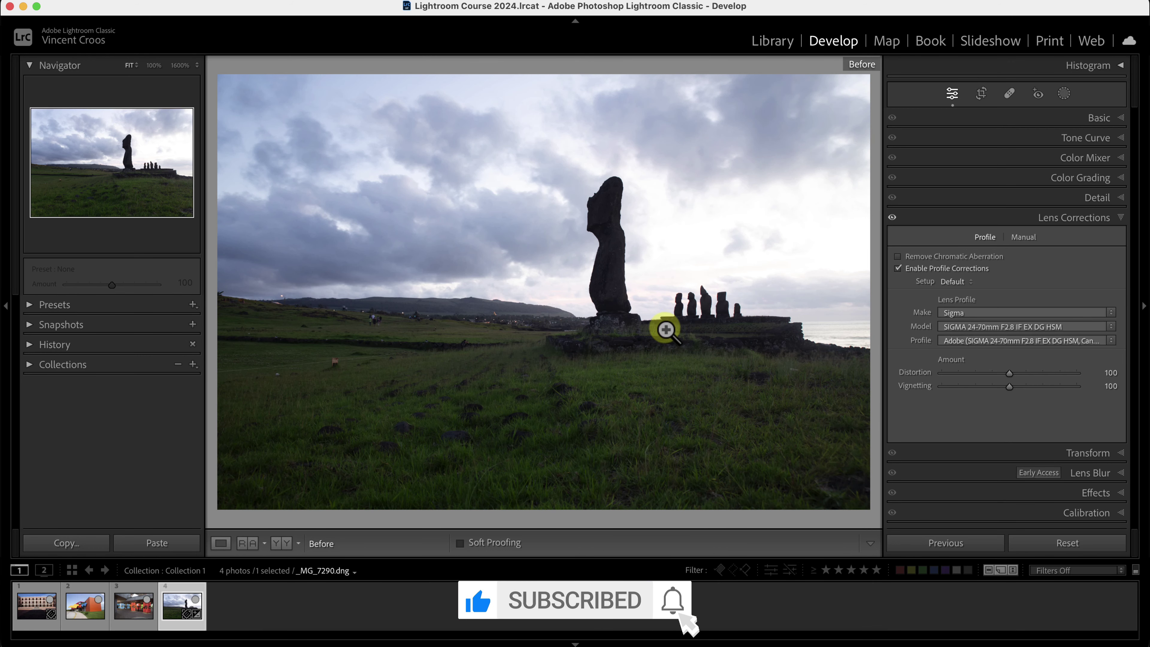
# Change the lens make from Canon to Tamron, giving the SP 24-70mm F/2.8 Di VC USD A007E profile
pyautogui.click(1008, 374)
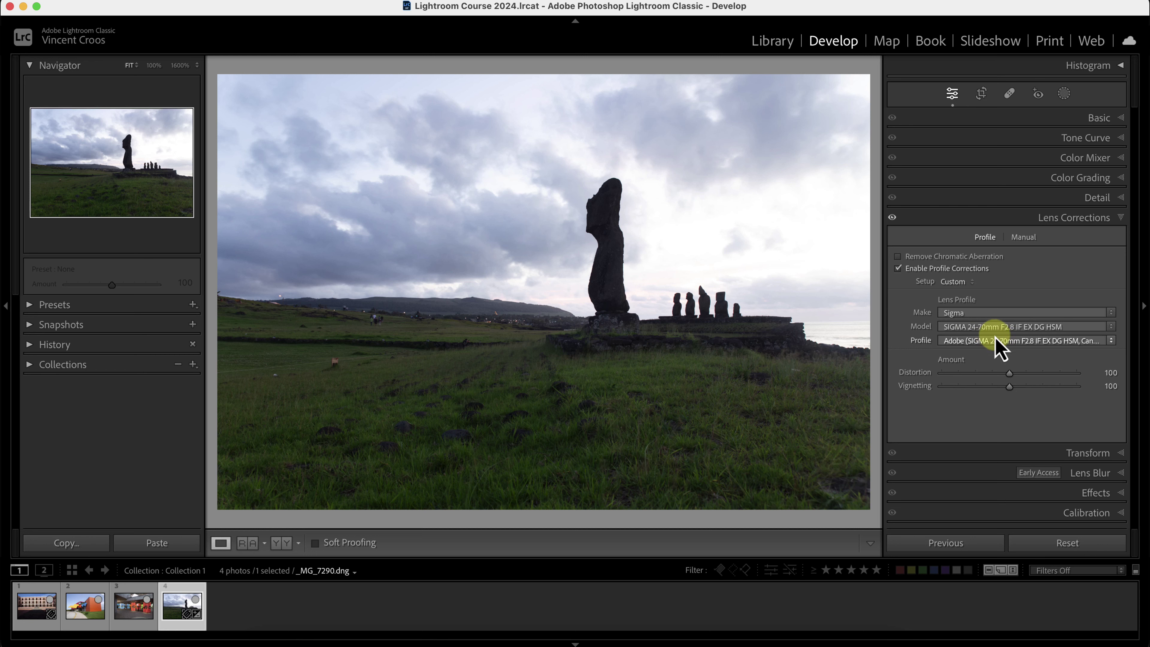
pyautogui.click(994, 346)
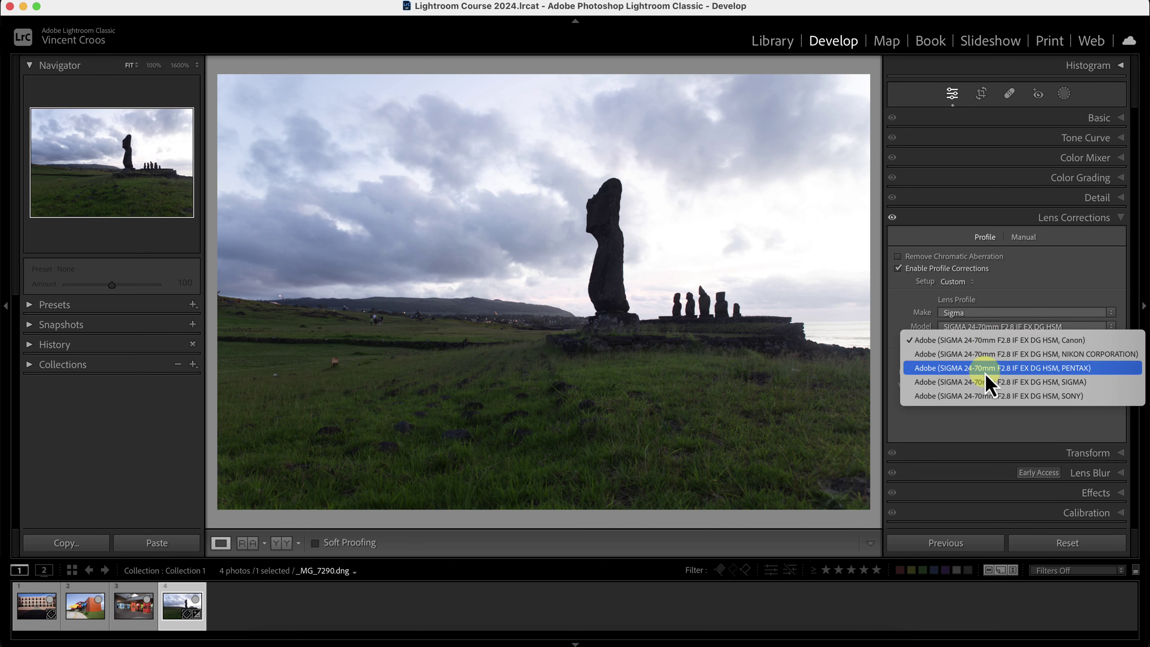
pyautogui.click(1066, 303)
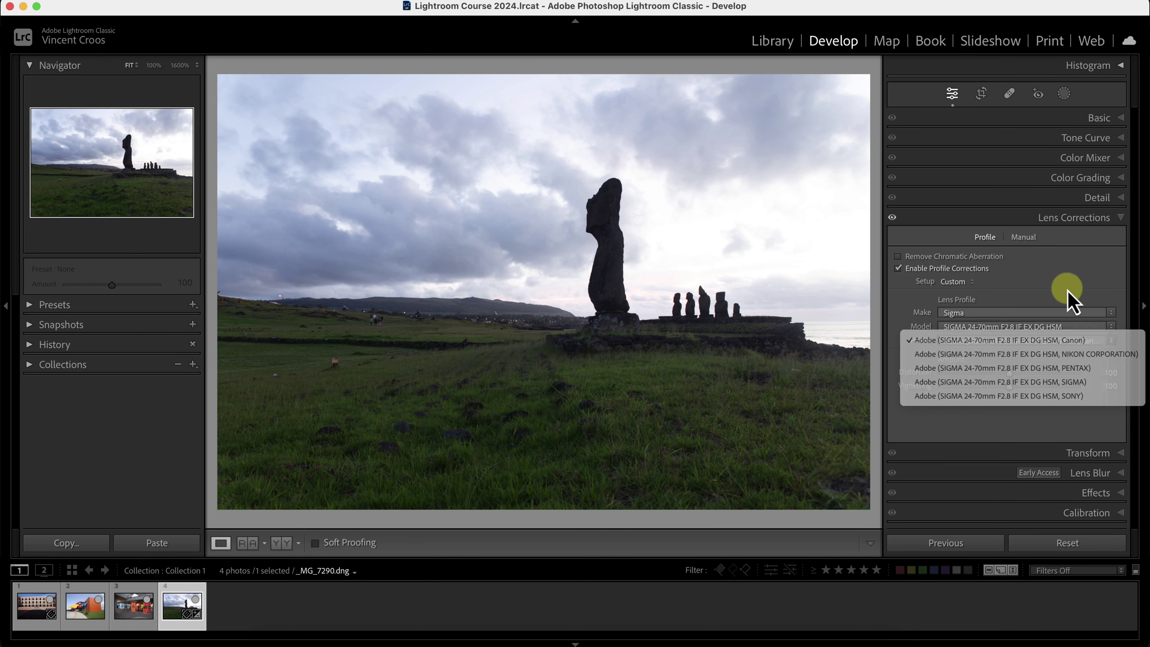
pyautogui.click(961, 315)
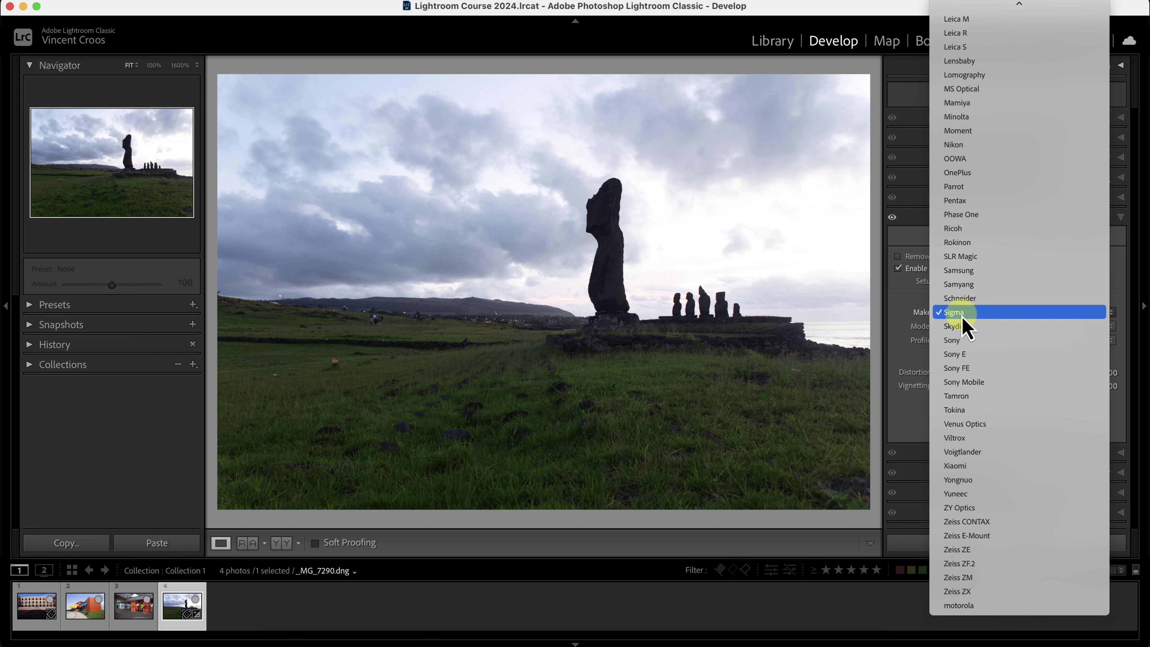
pyautogui.click(987, 398)
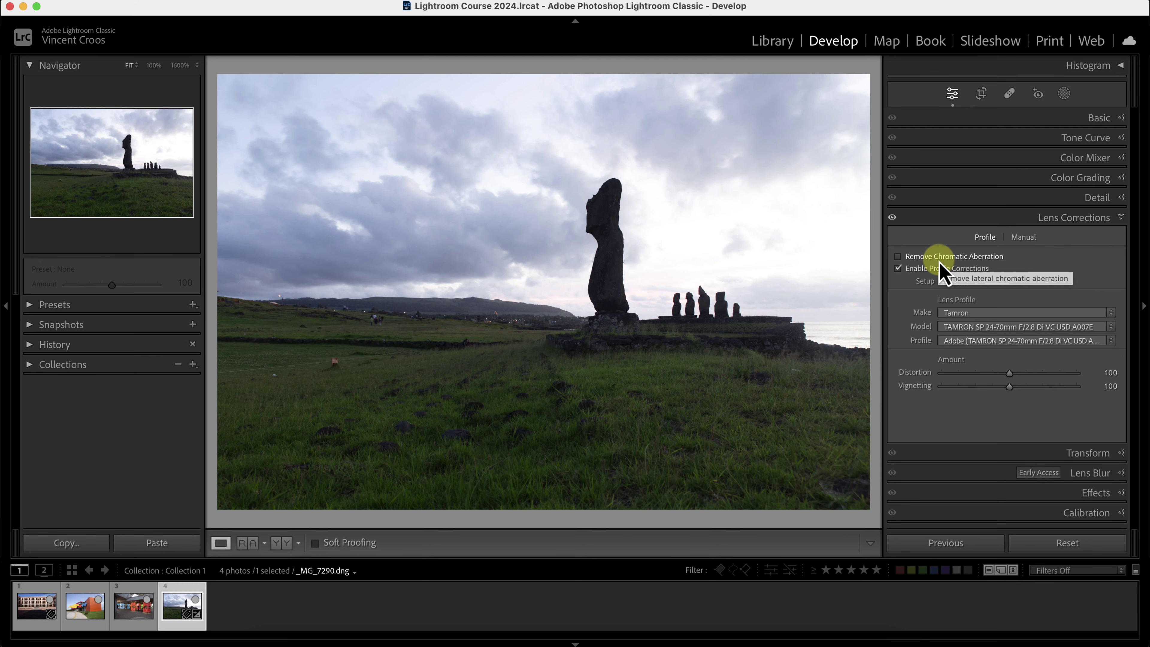
# Zoom to 1600% and pan along the statue edges to reveal cyan and red fringes
pyautogui.click(604, 250)
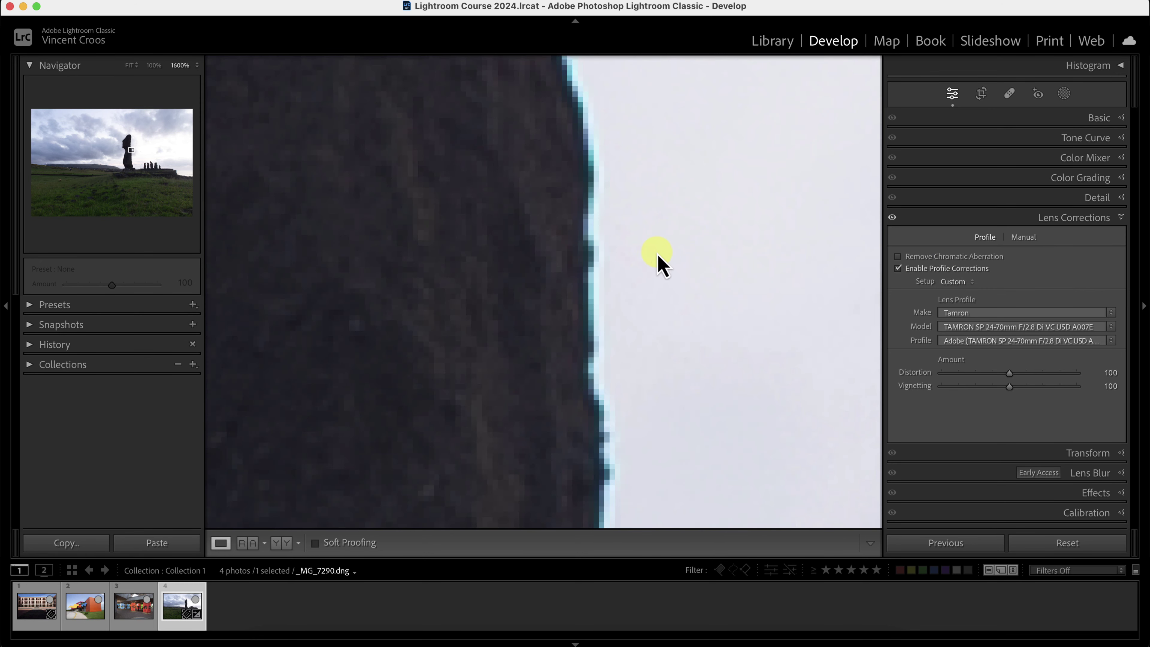
pyautogui.moveTo(650, 259); pyautogui.dragTo(616, 139)
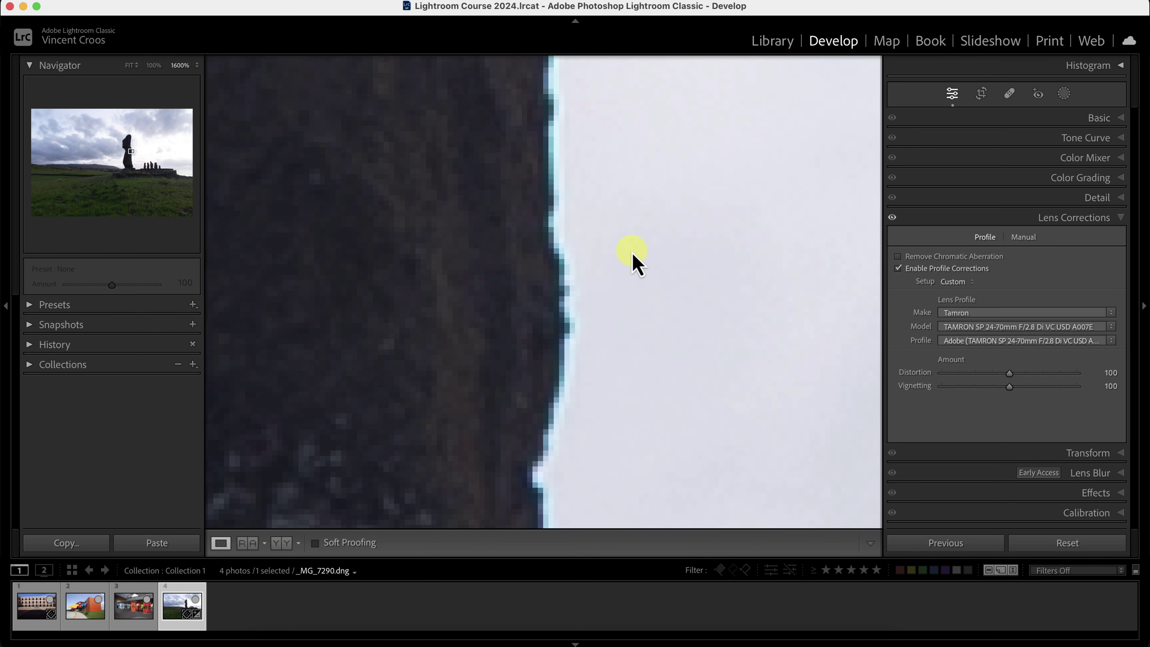
pyautogui.moveTo(629, 283); pyautogui.dragTo(595, 251)
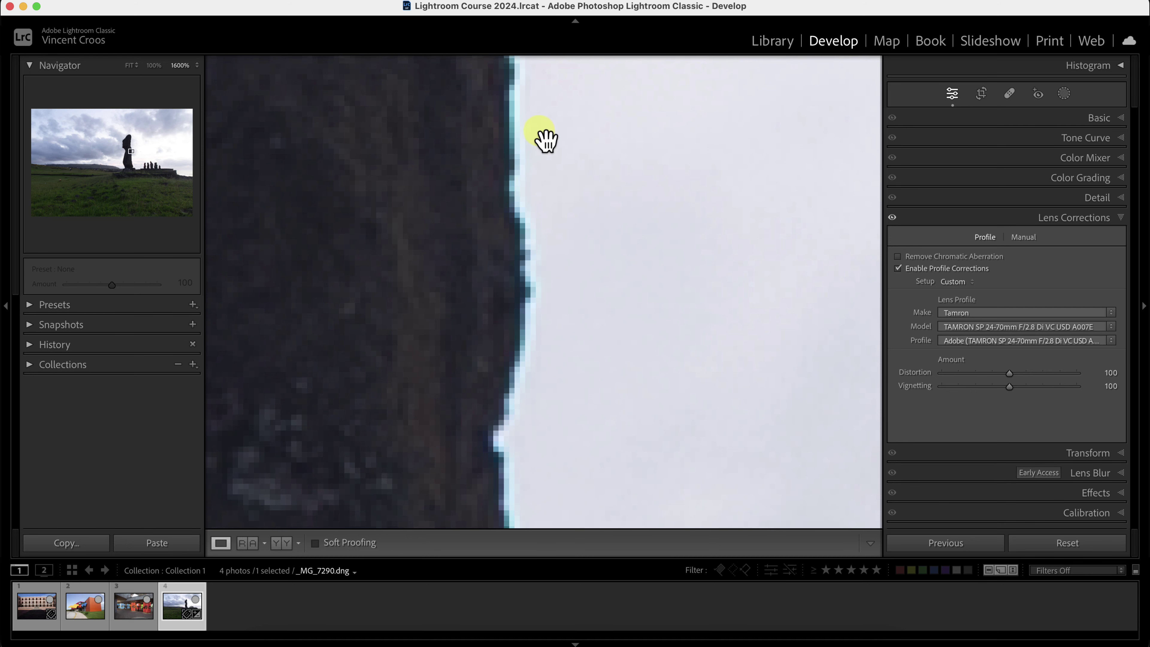
pyautogui.moveTo(544, 139); pyautogui.dragTo(596, 207)
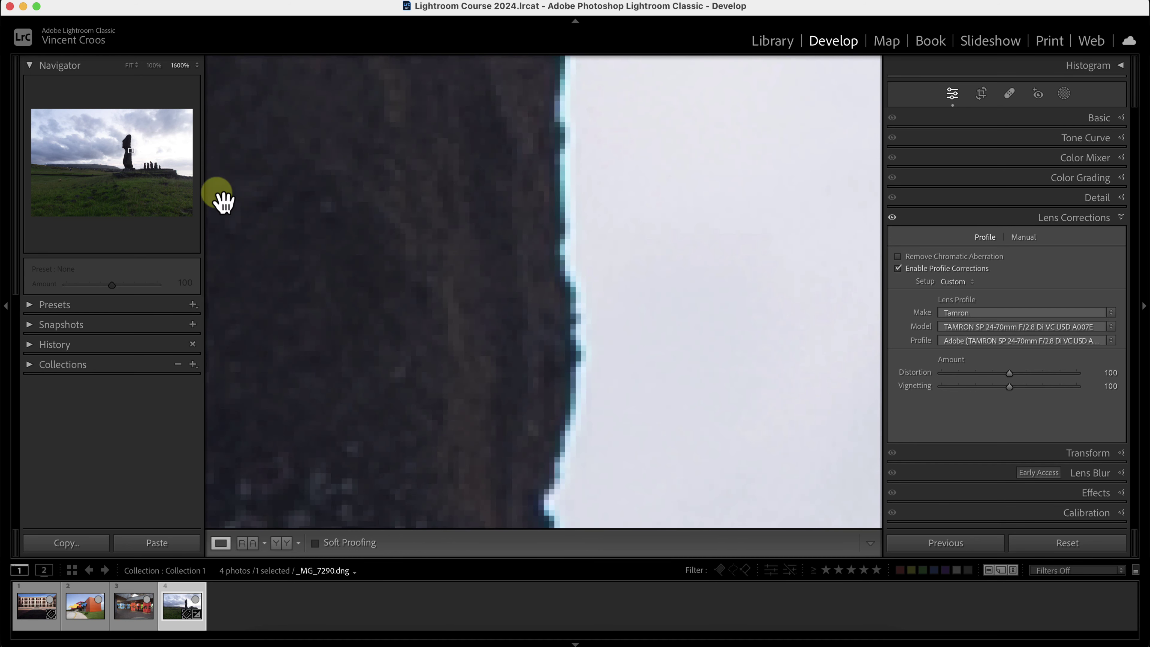
pyautogui.click(111, 165)
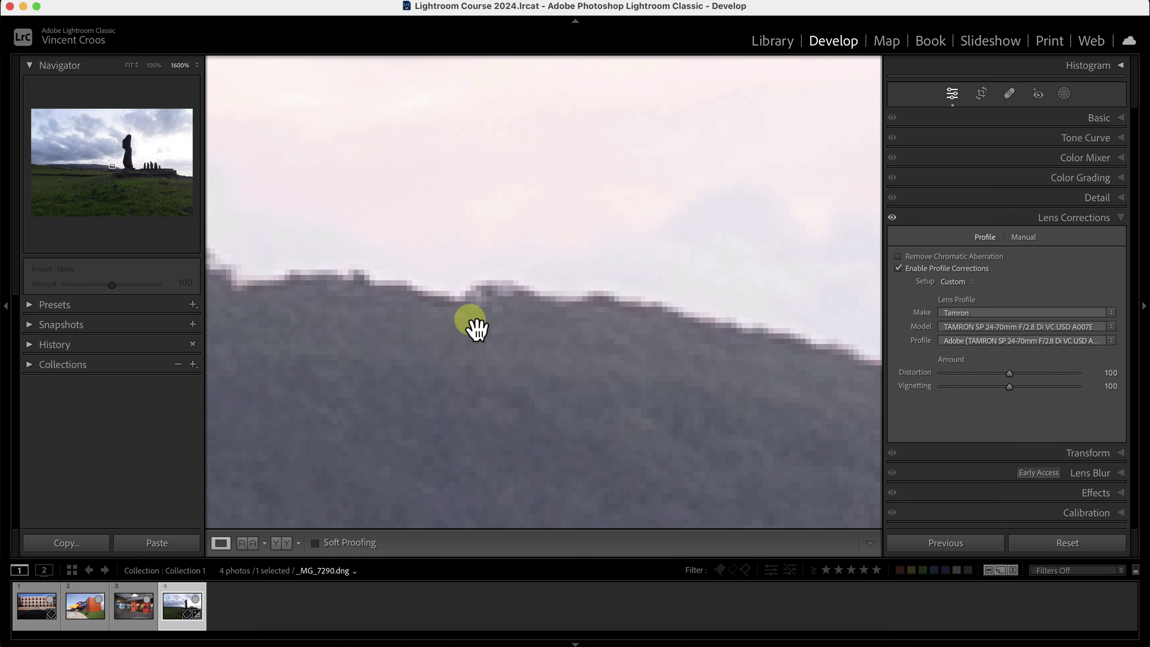
pyautogui.click(131, 154)
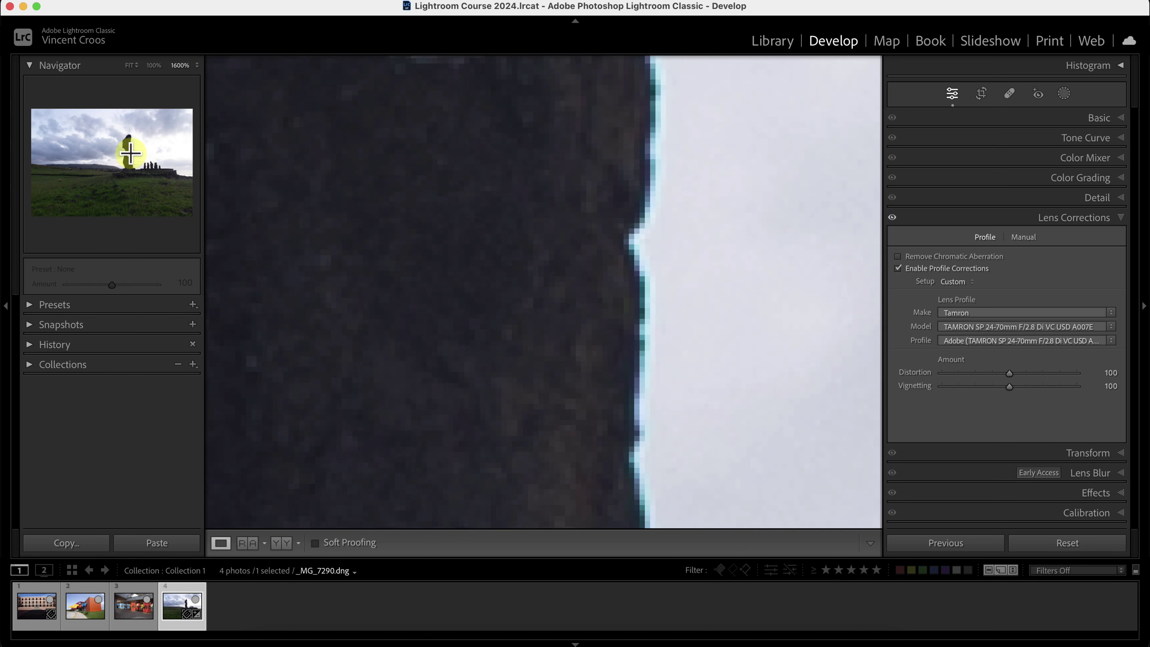
pyautogui.click(147, 162)
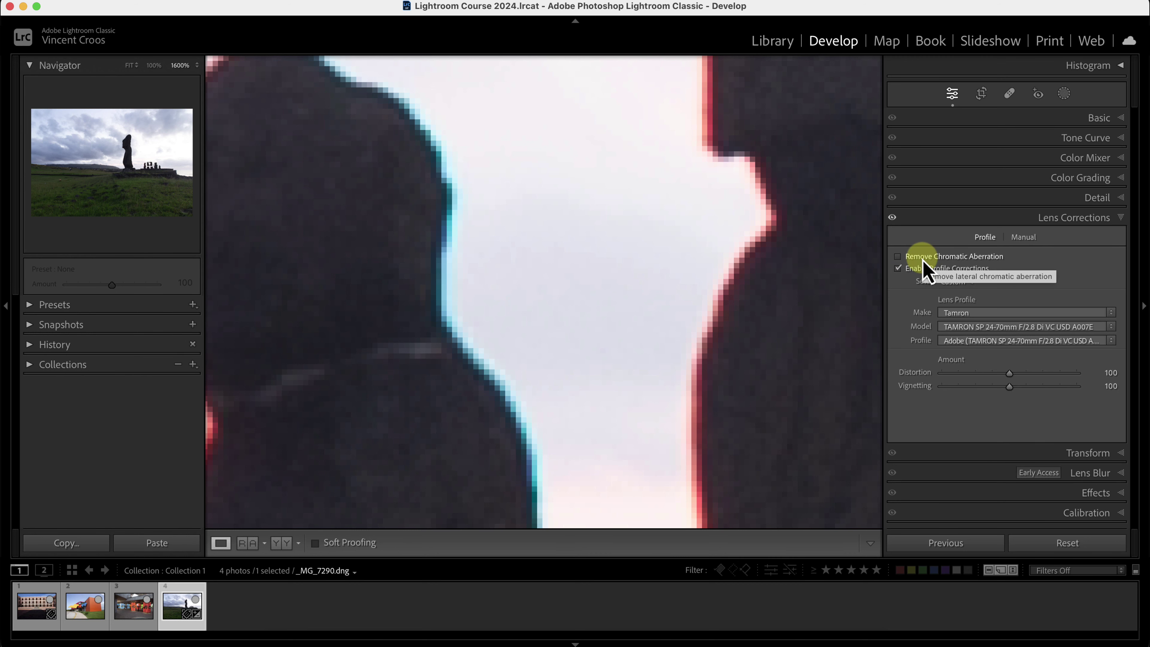
# Enable Remove Chromatic Aberration and compare Before/After at 1600% and in Fit view
pyautogui.click(897, 257)
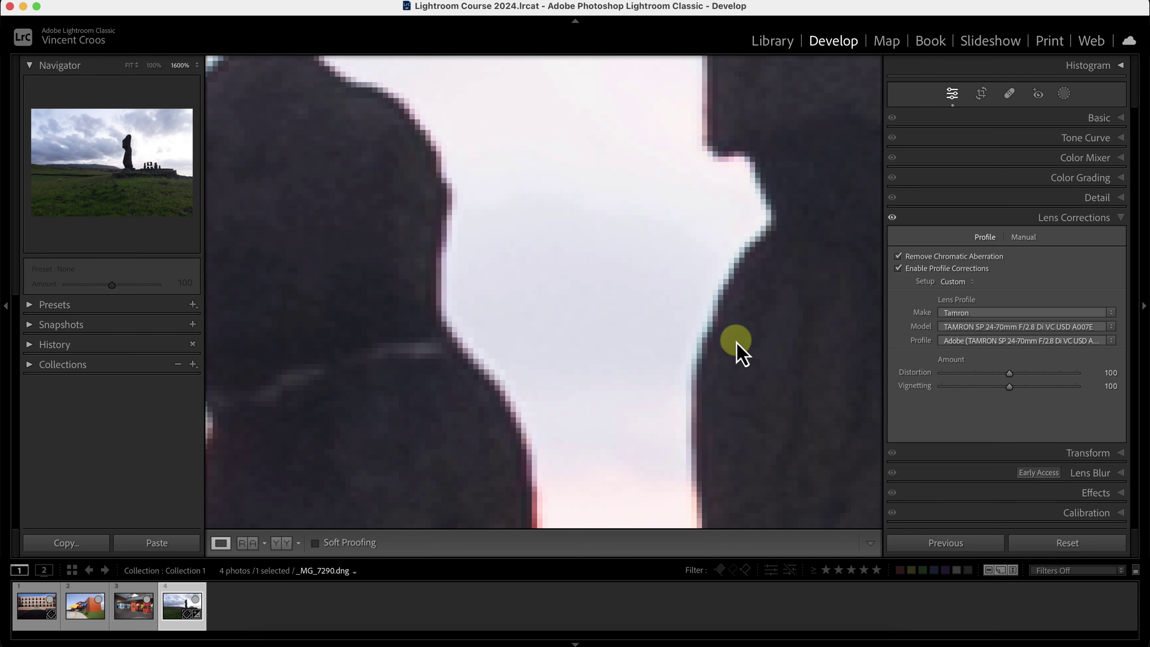
pyautogui.press('\\')
pyautogui.press('\\')
pyautogui.press('\\')
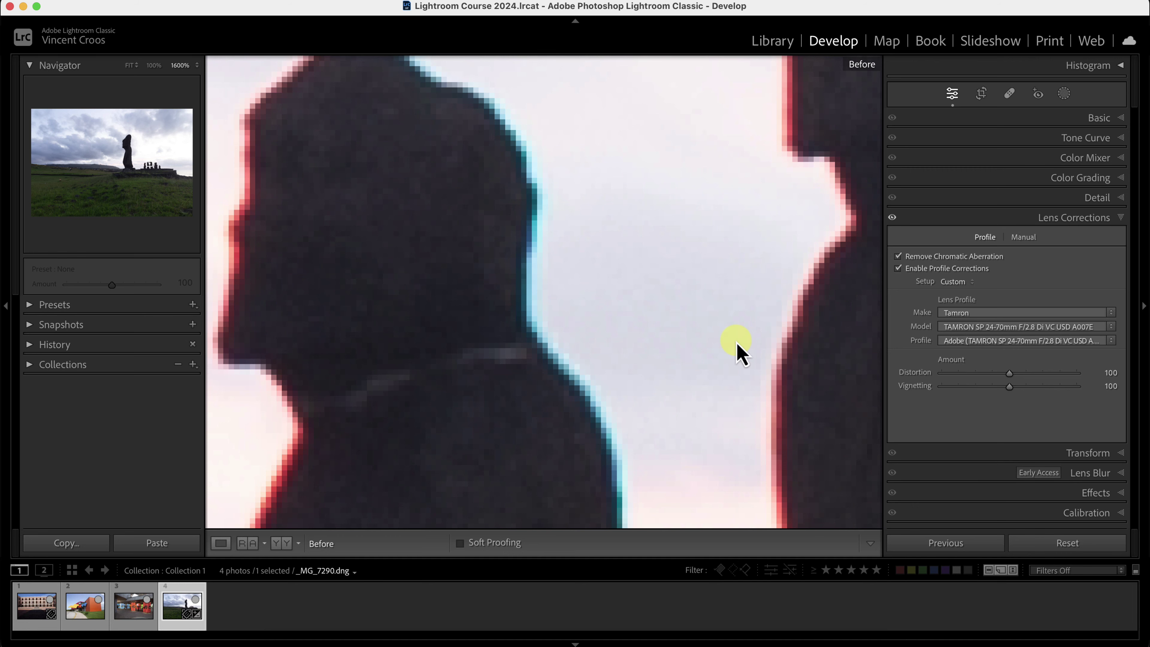
pyautogui.press('\\')
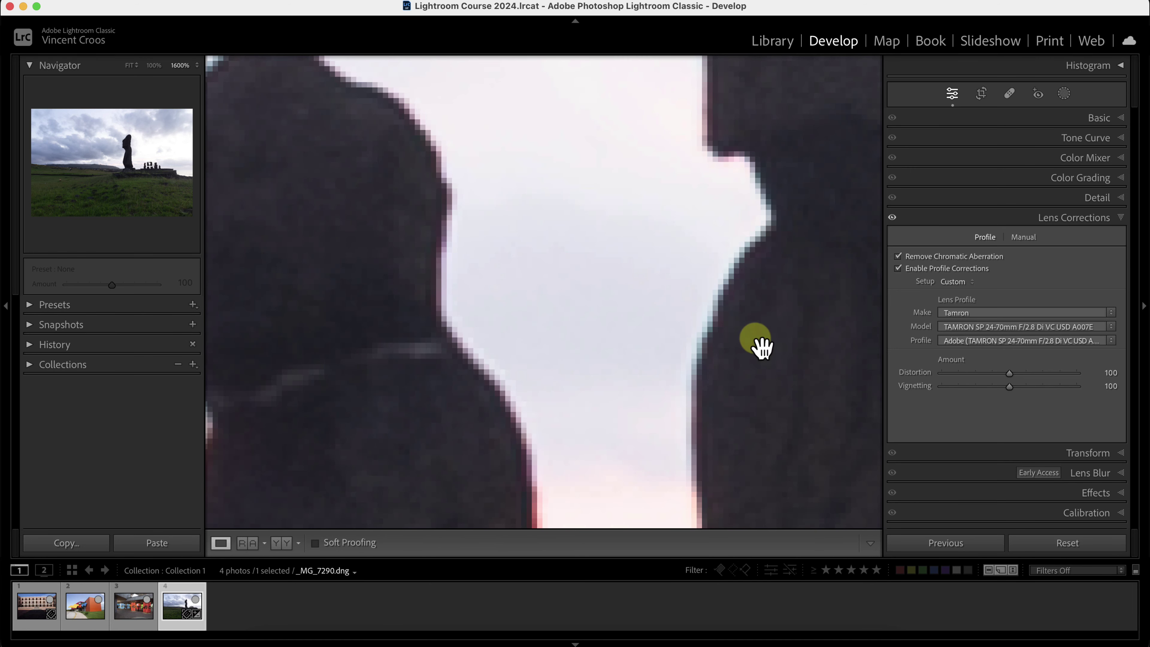
pyautogui.click(700, 254)
pyautogui.press('\\')
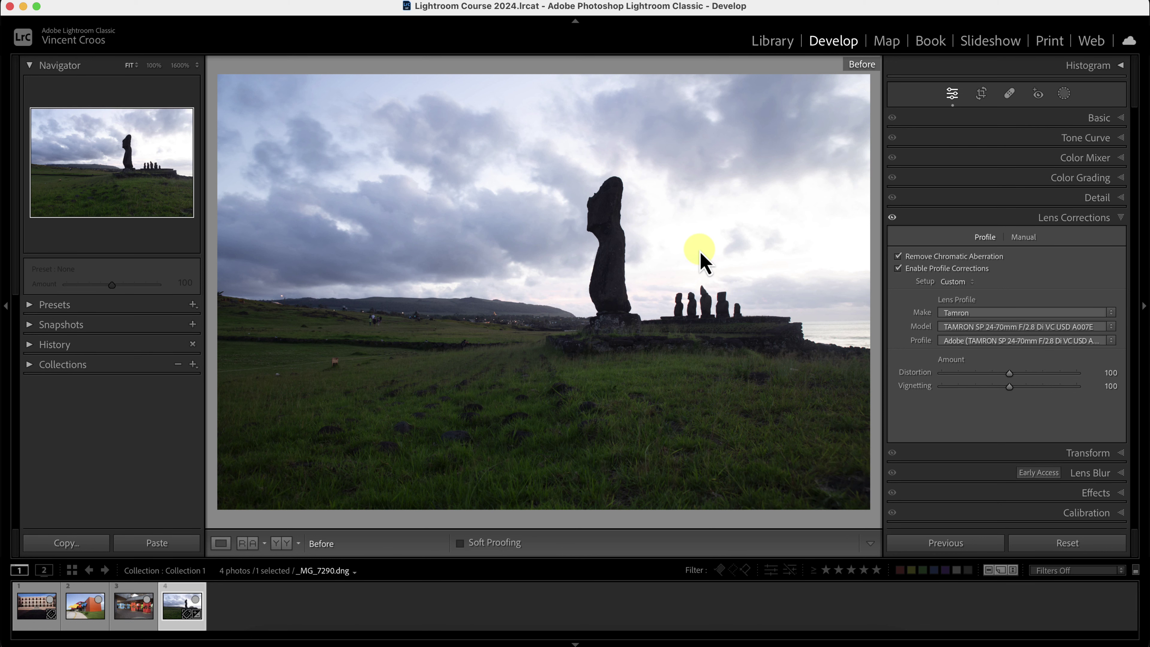
pyautogui.press('\\')
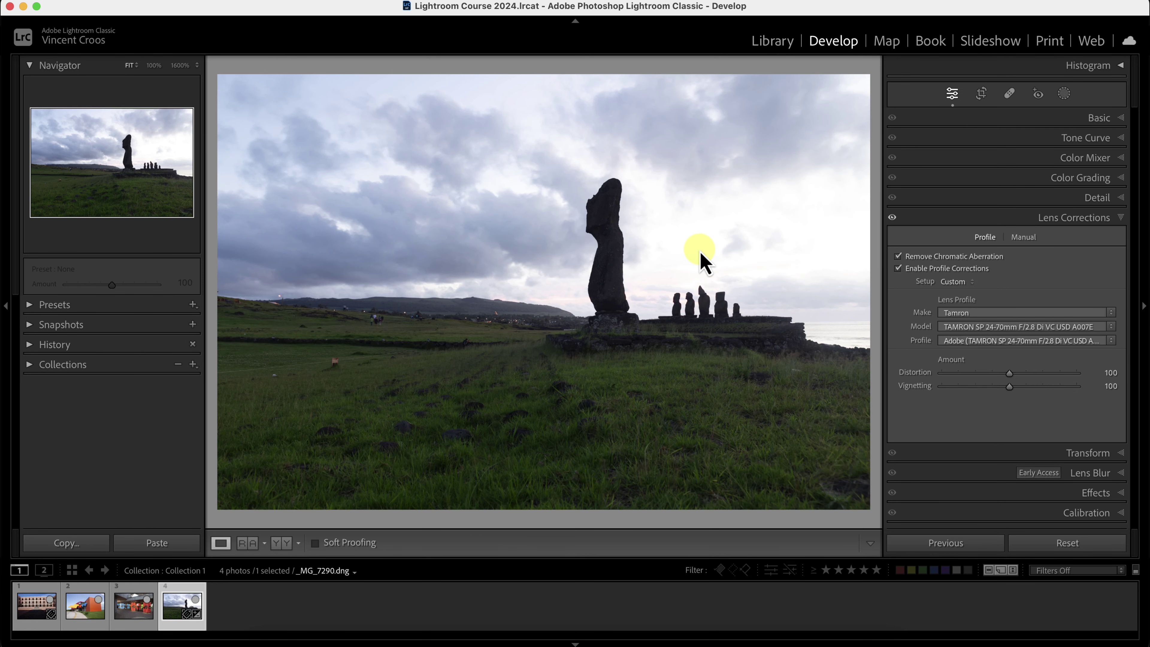
pyautogui.press('\\')
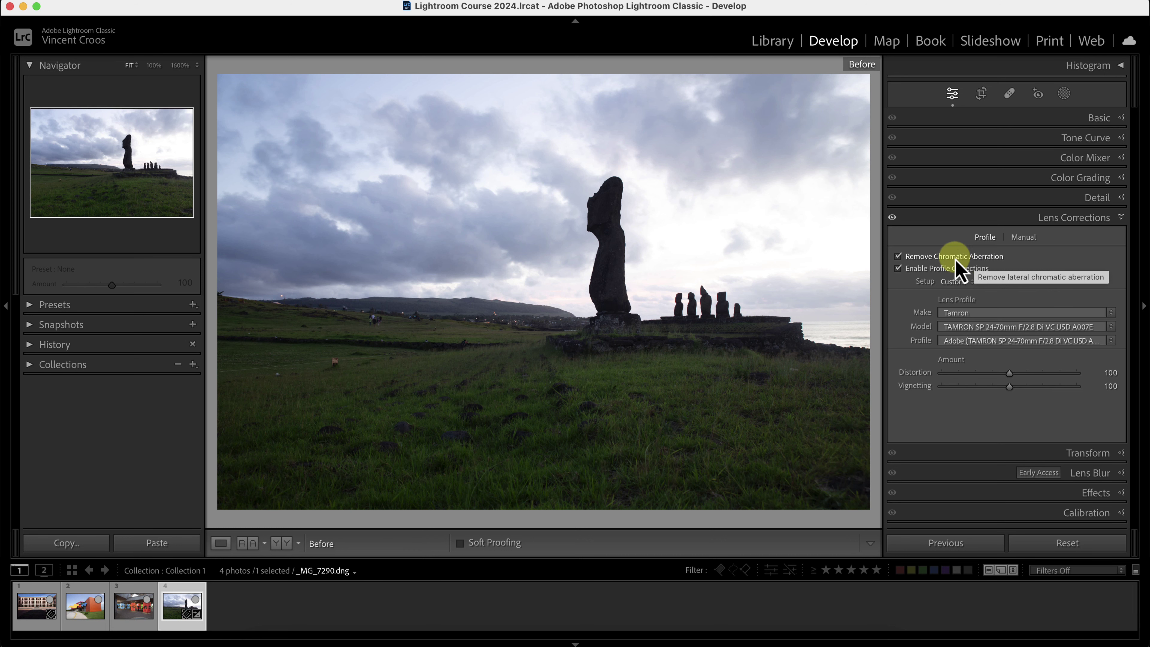
# Turn off chromatic aberration and profile corrections, then try a manual distortion adjustment with cropping
pyautogui.click(898, 256)
pyautogui.click(899, 268)
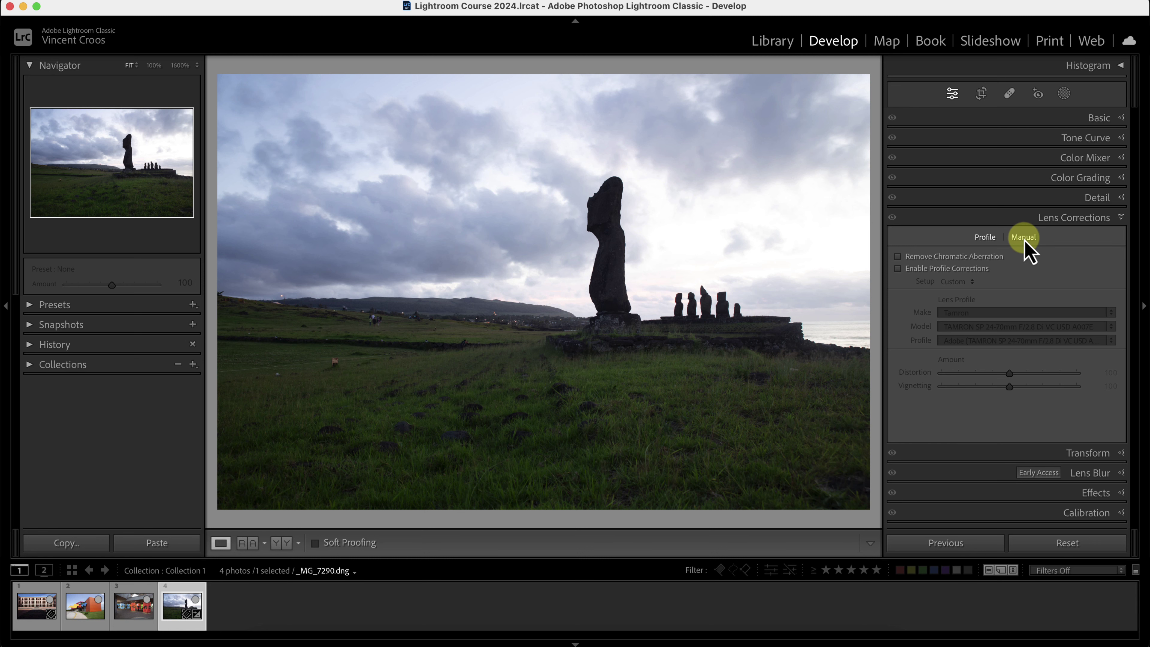
pyautogui.click(1024, 237)
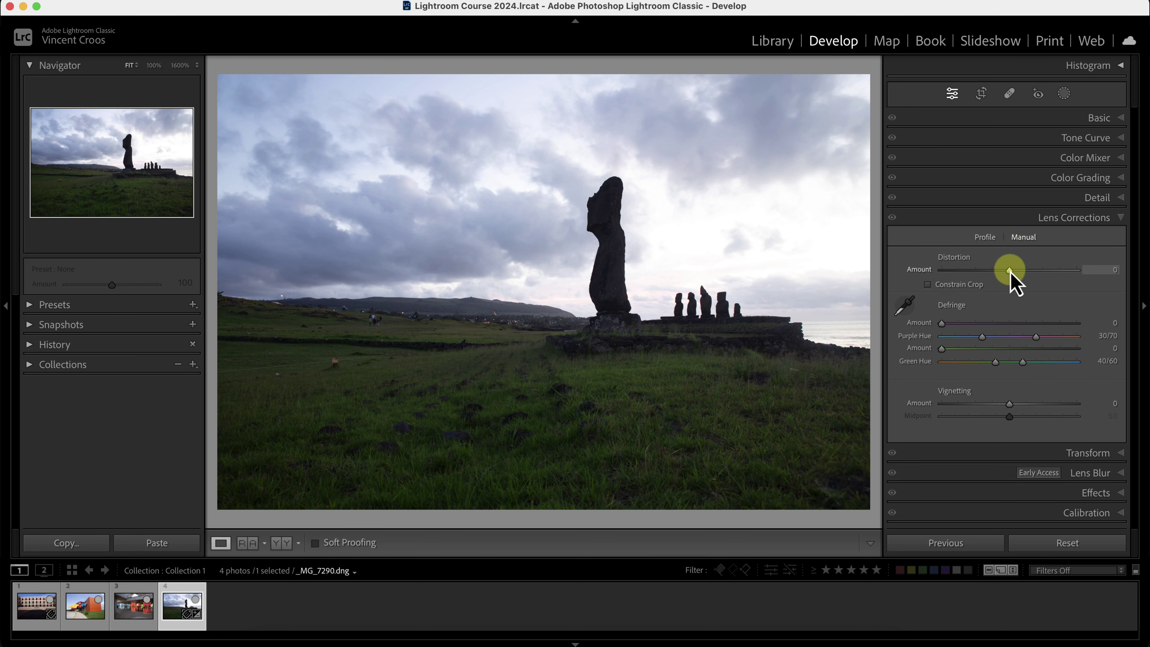
pyautogui.moveTo(1009, 270); pyautogui.dragTo(1036, 274)
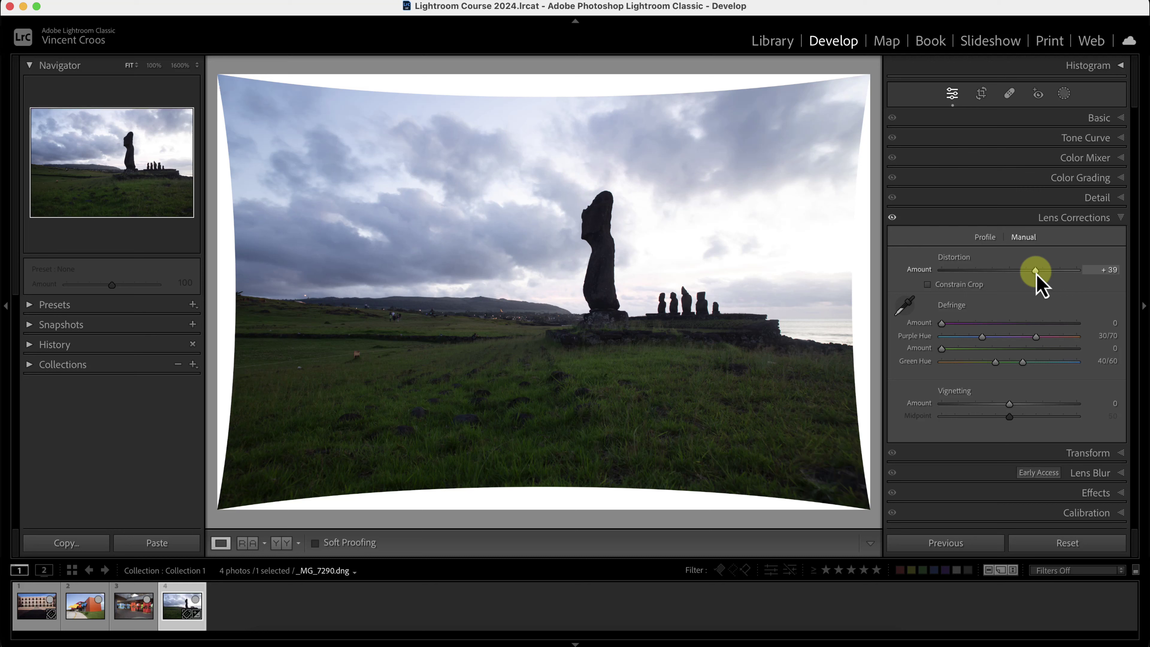
pyautogui.click(928, 285)
pyautogui.click(925, 285)
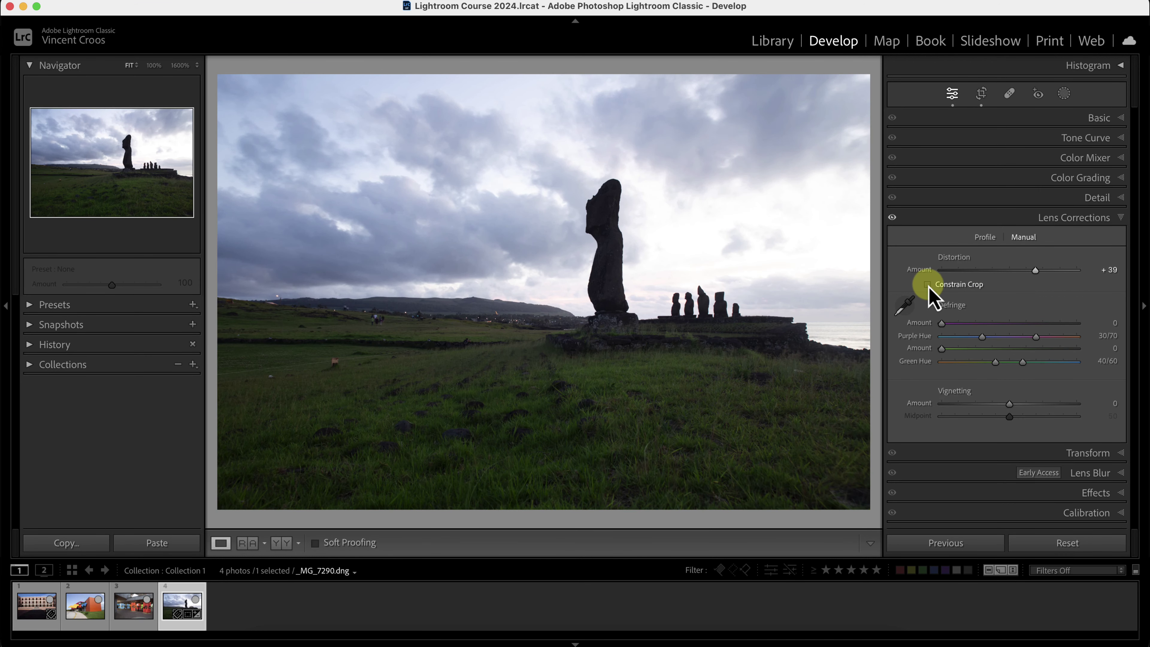
# Reset manual distortion to 0 and re-enable automatic chromatic aberration removal
pyautogui.click(1035, 271)
pyautogui.doubleClick(1035, 271)
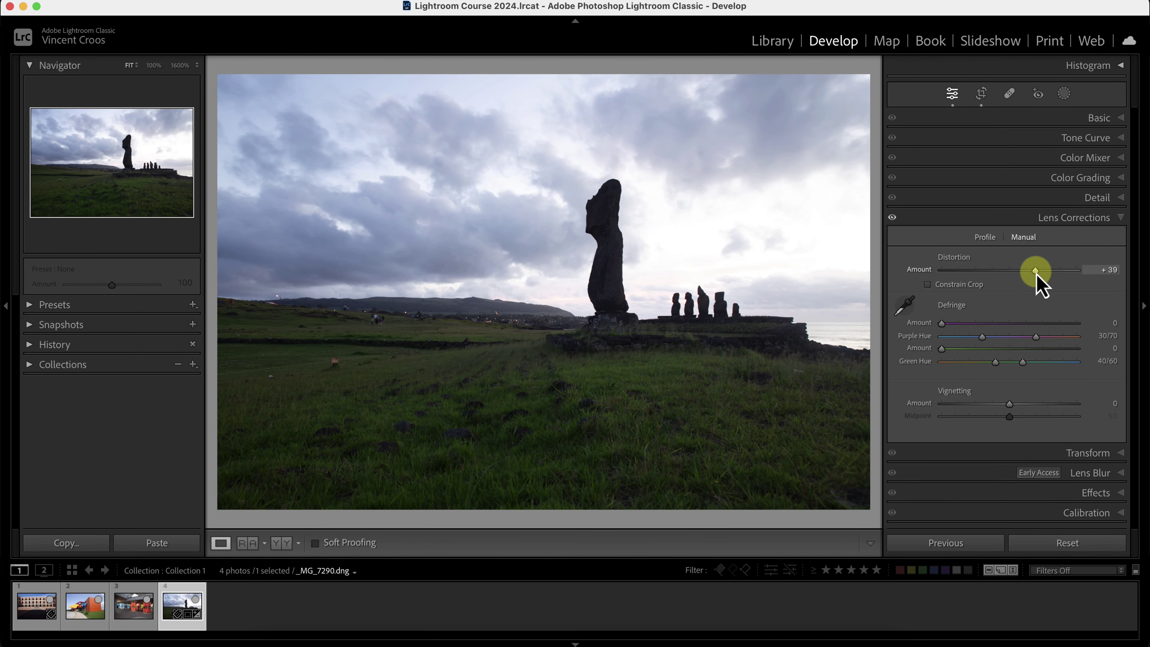
pyautogui.click(984, 237)
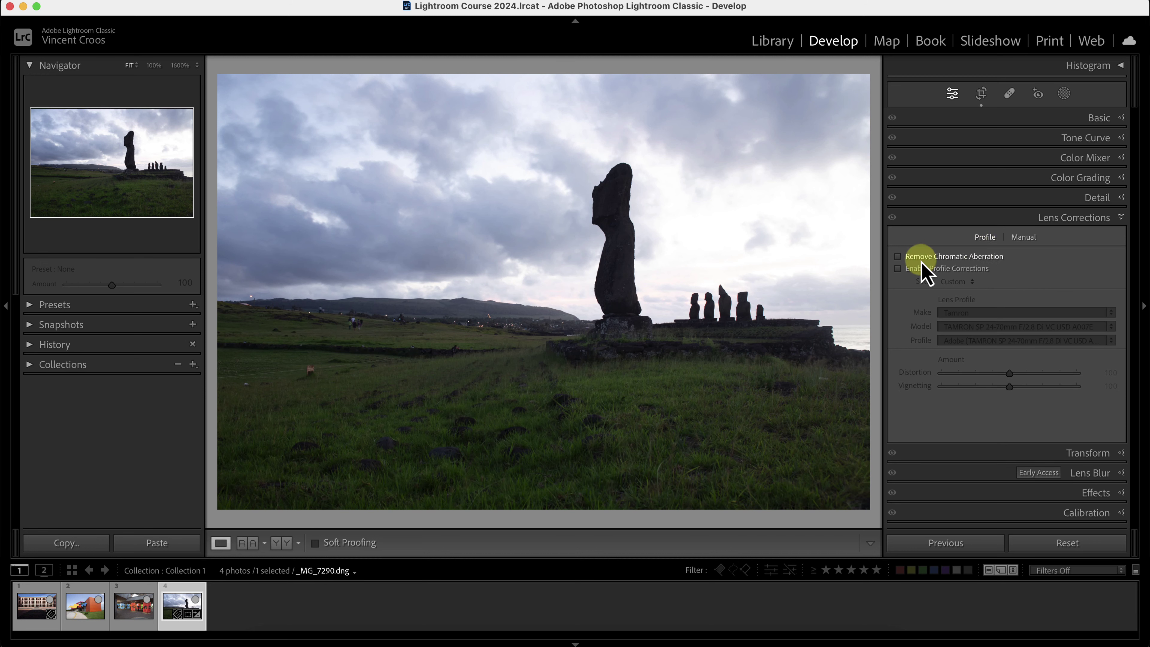
pyautogui.click(897, 256)
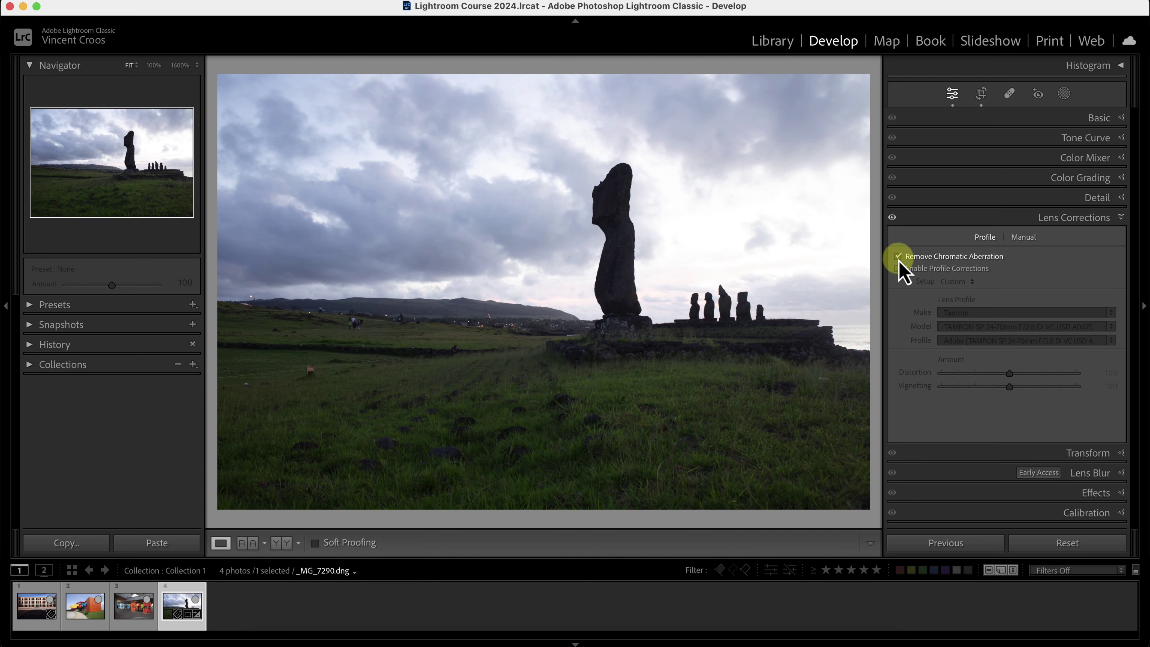
pyautogui.click(1023, 237)
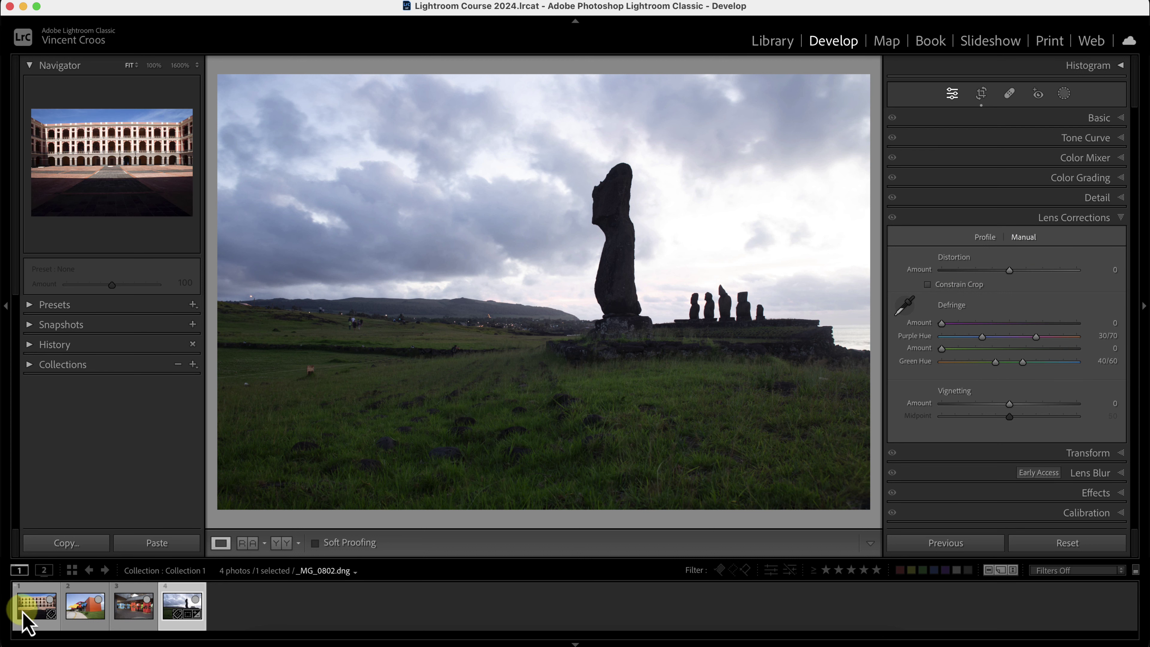
# Select the courtyard photo and apply the Tamron SP 24-70mm F/2.8 Di VC USD A007E profile
pyautogui.click(36, 619)
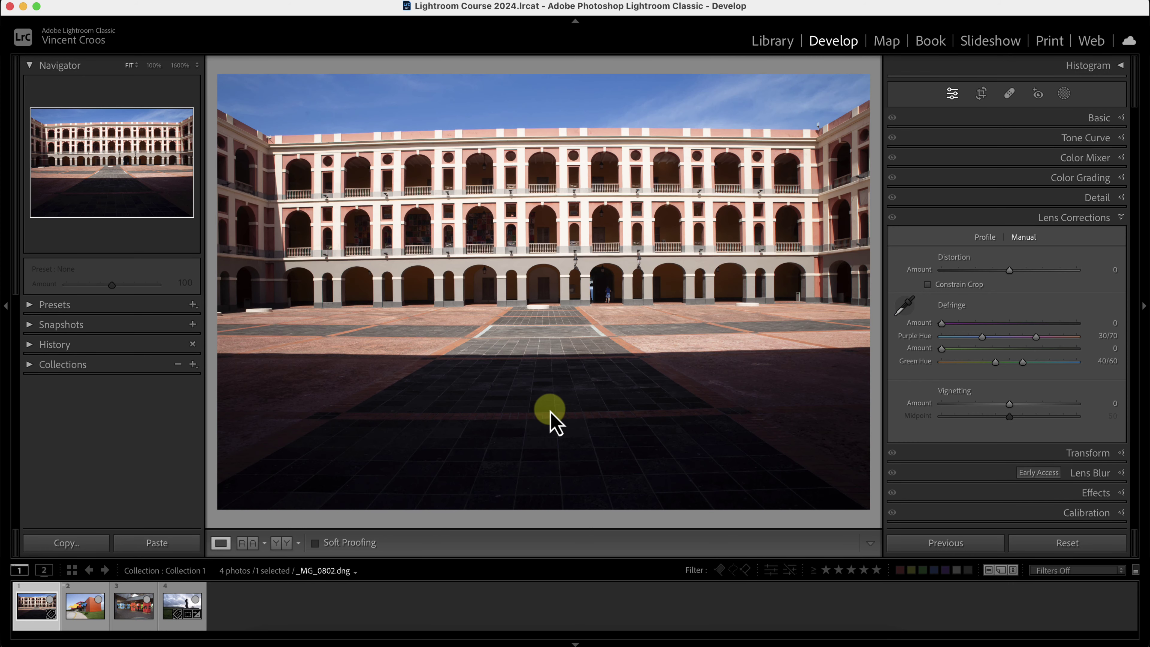
pyautogui.click(987, 237)
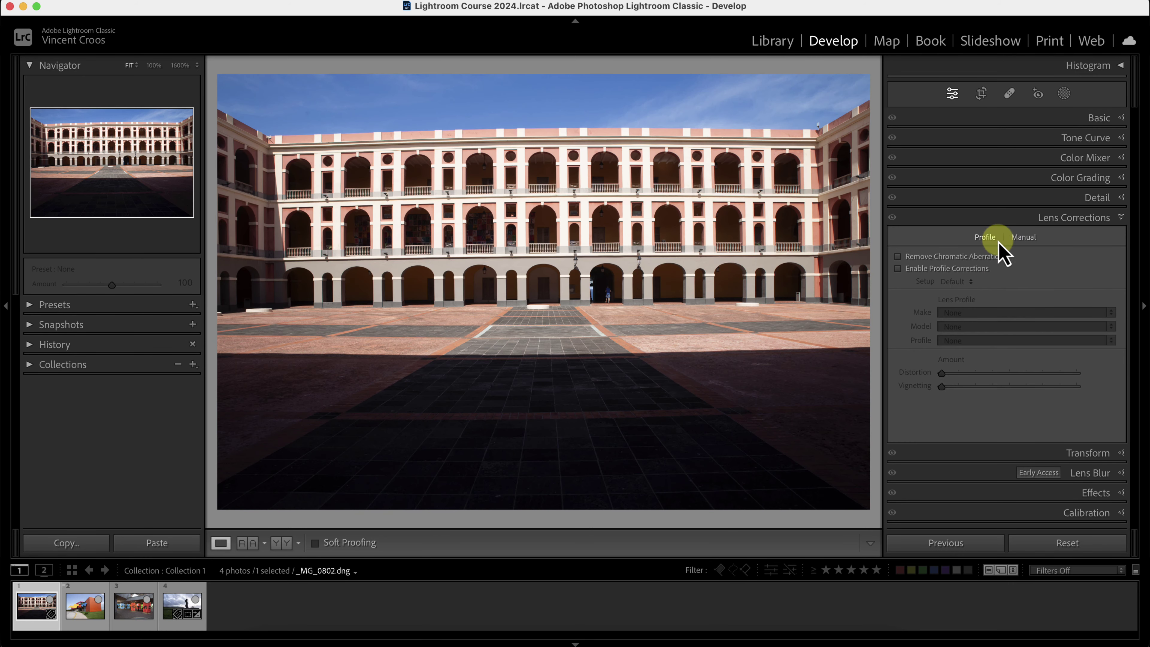
pyautogui.click(896, 268)
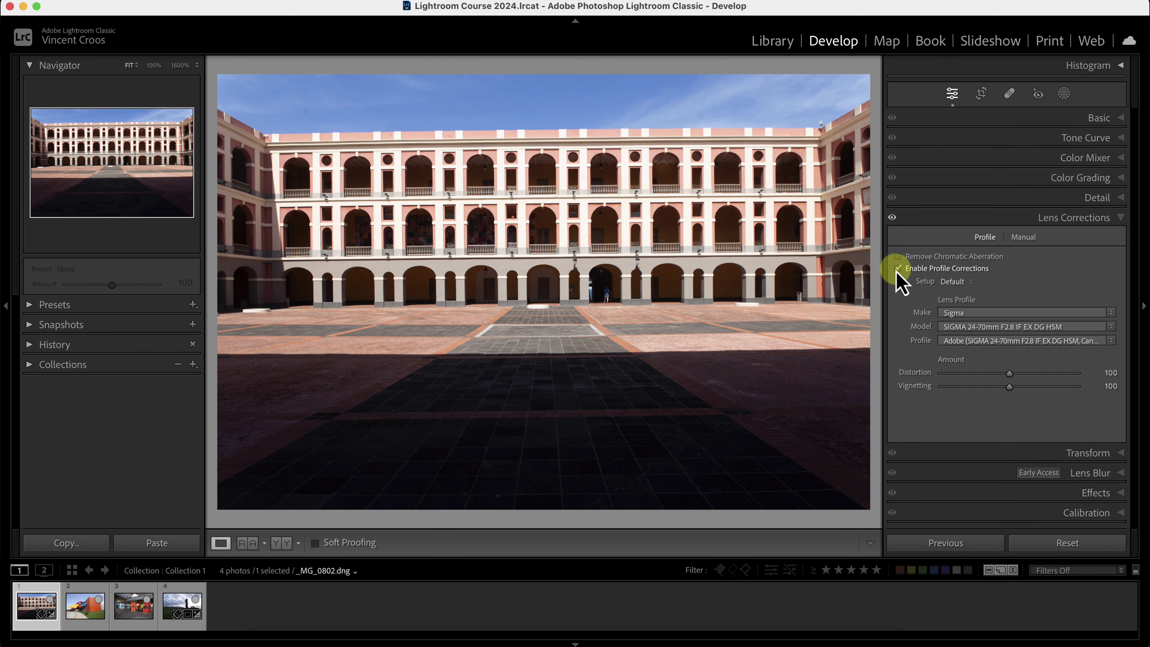
pyautogui.click(1024, 313)
pyautogui.click(994, 401)
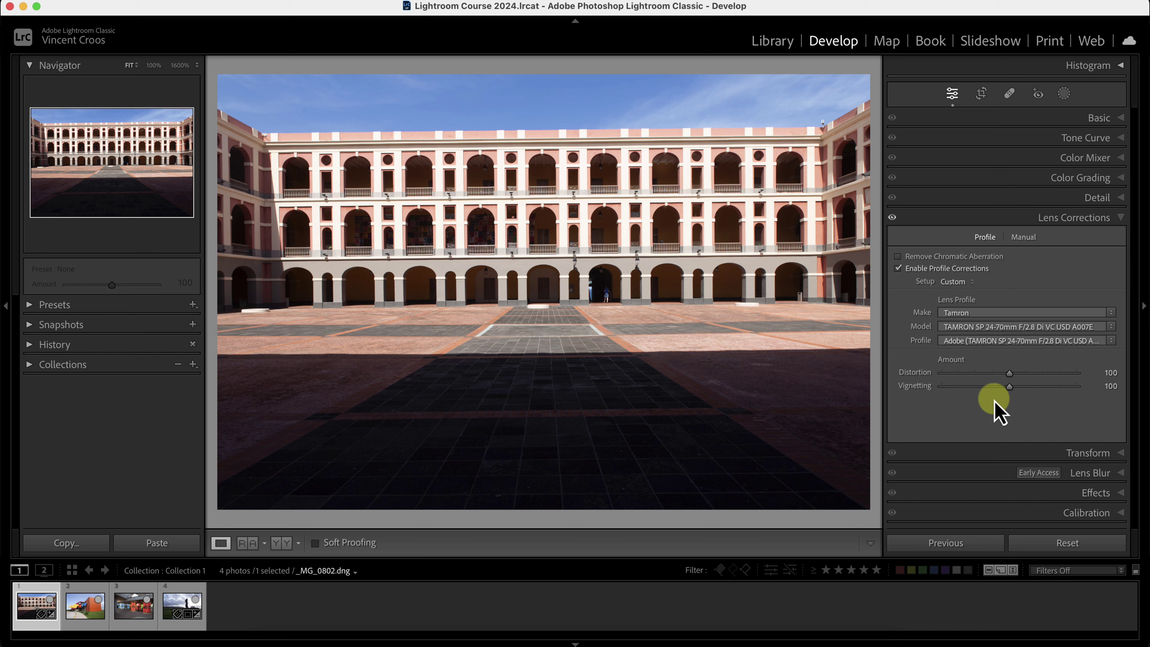
# Zoom to 1600% on the roofline and pan right to the purple fringe
pyautogui.click(751, 134)
pyautogui.hscroll(10, 810, 195)
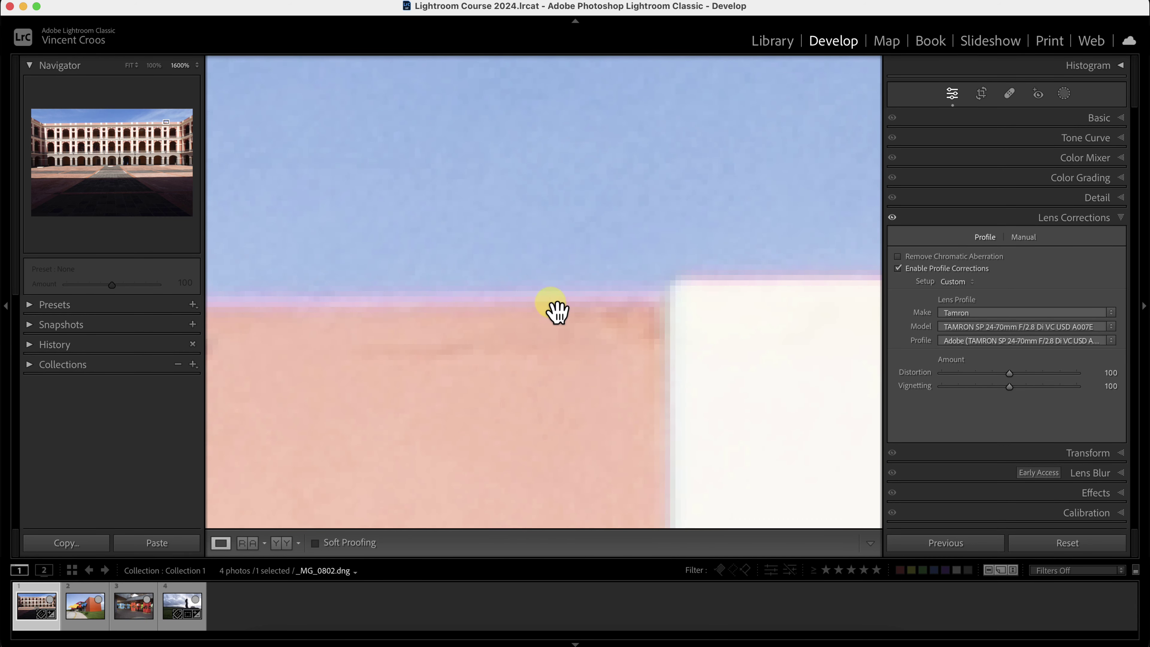
pyautogui.hscroll(10, 576, 301)
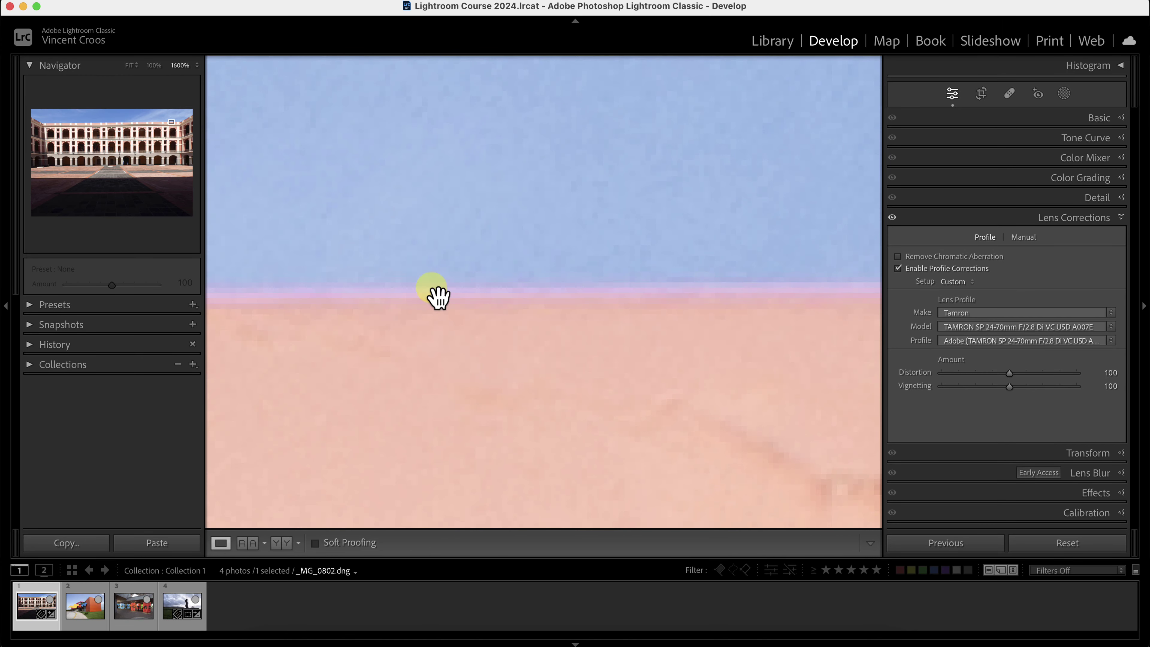
# Toggle automatic chromatic aberration removal on and back off, then pick the Manual Defringe eyedropper
pyautogui.click(896, 257)
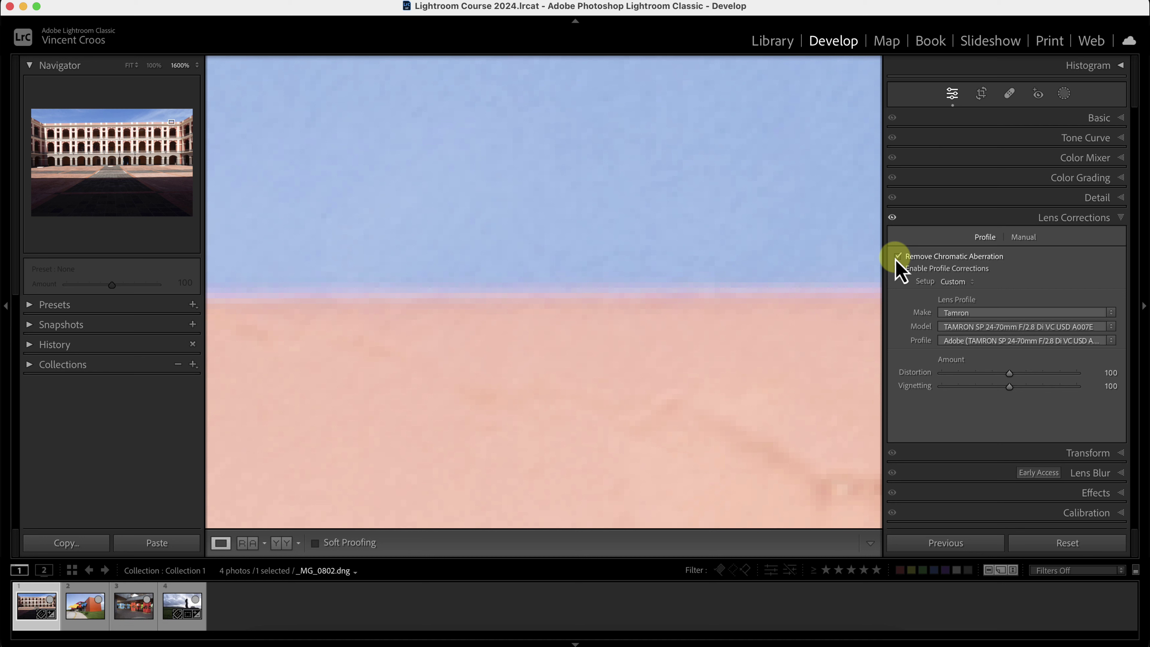
pyautogui.click(897, 258)
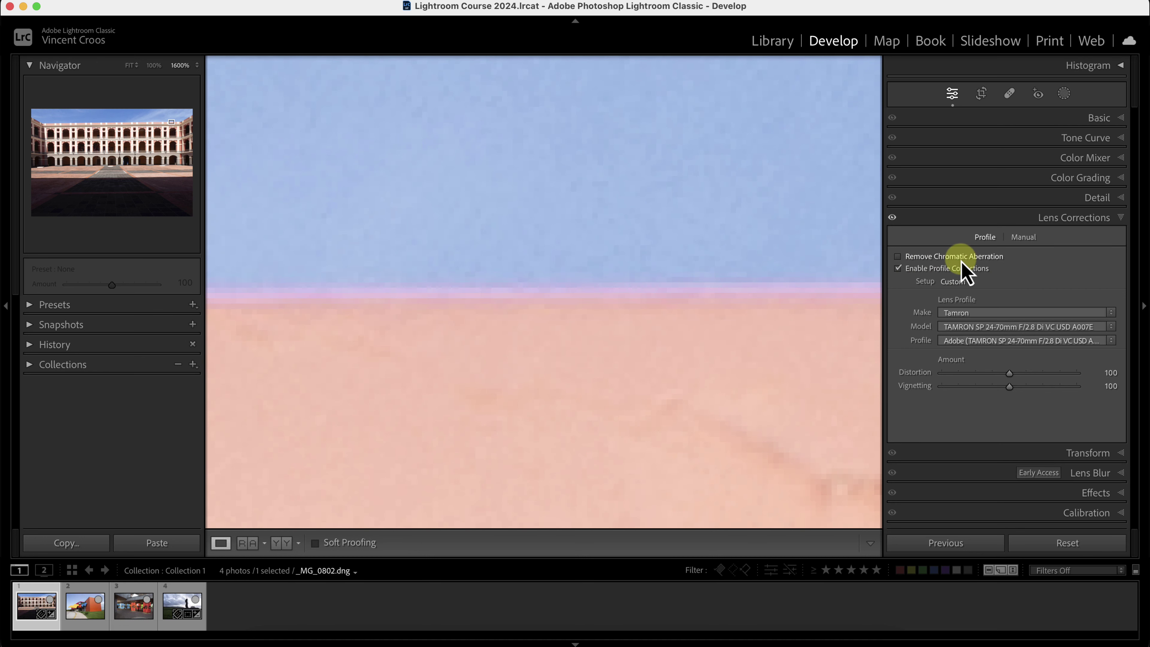
pyautogui.click(1027, 240)
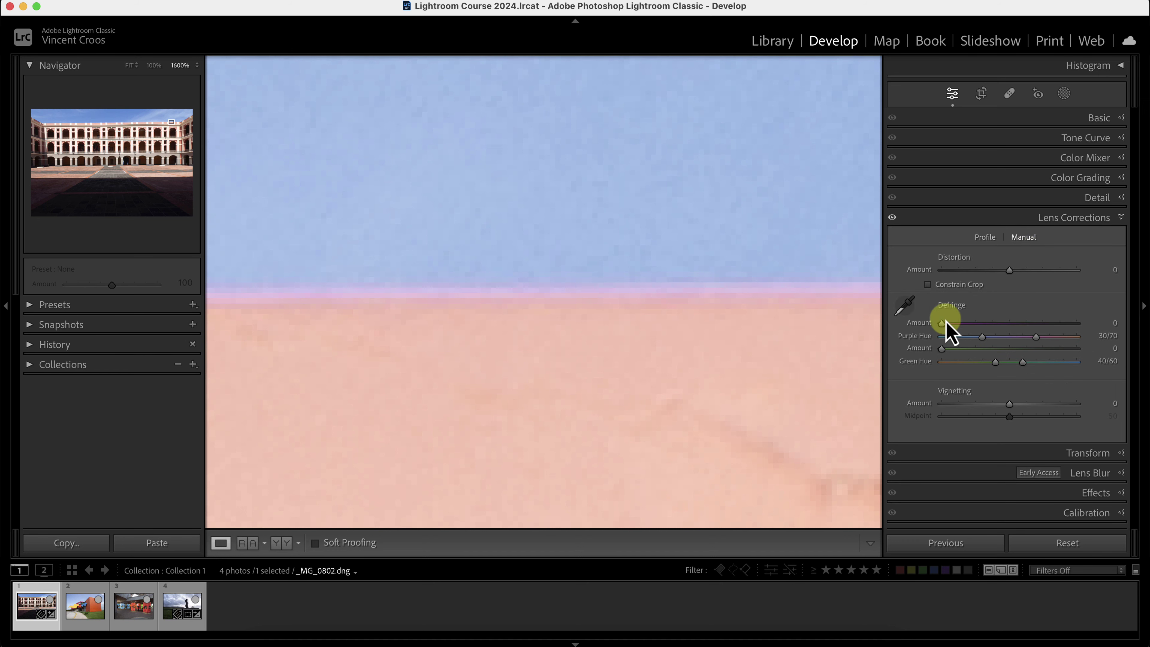
pyautogui.click(907, 311)
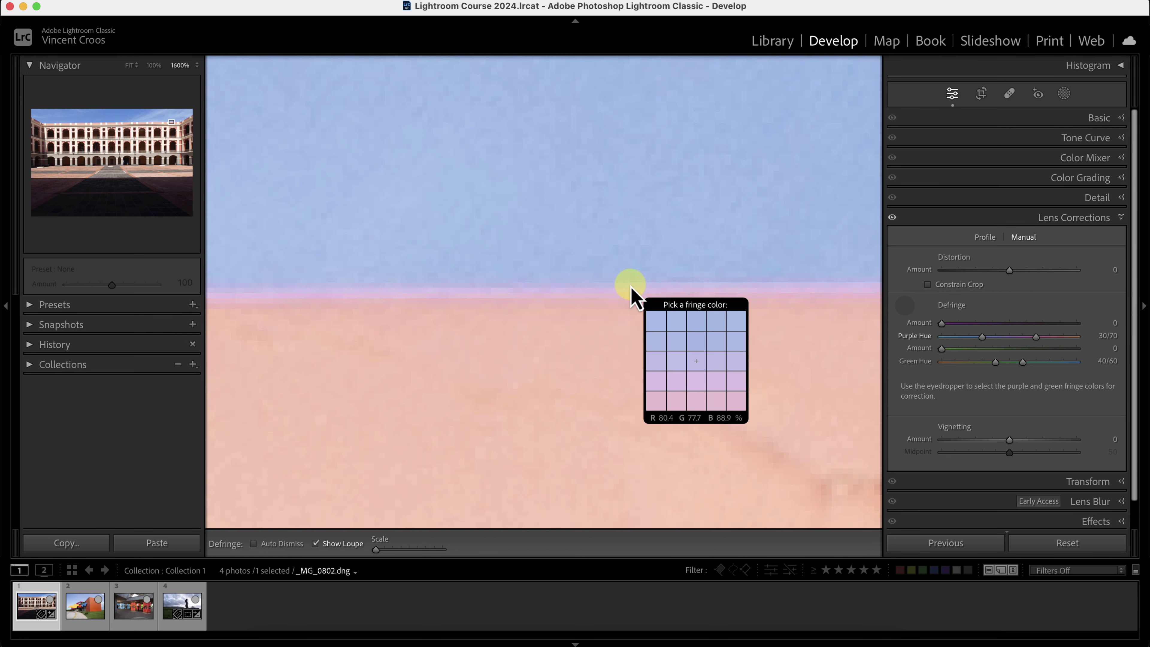
# Sample the roofline's purple fringe and set Purple Amount 3 with Purple Hue 16/89
pyautogui.click(629, 287)
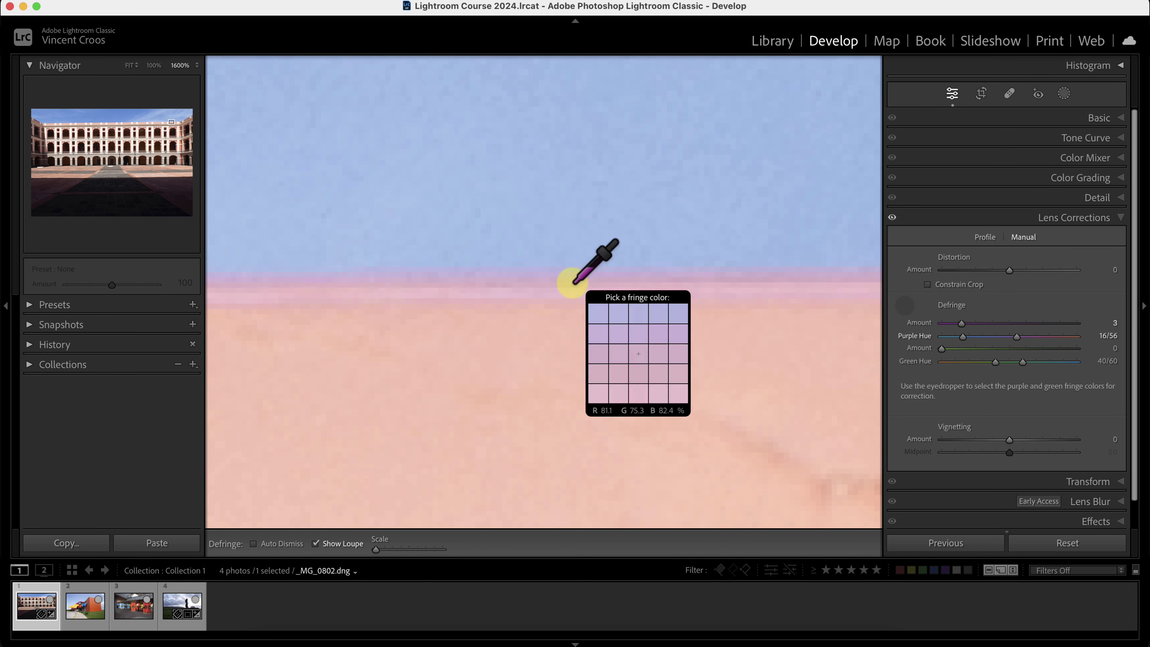
pyautogui.moveTo(1017, 338); pyautogui.dragTo(1060, 341)
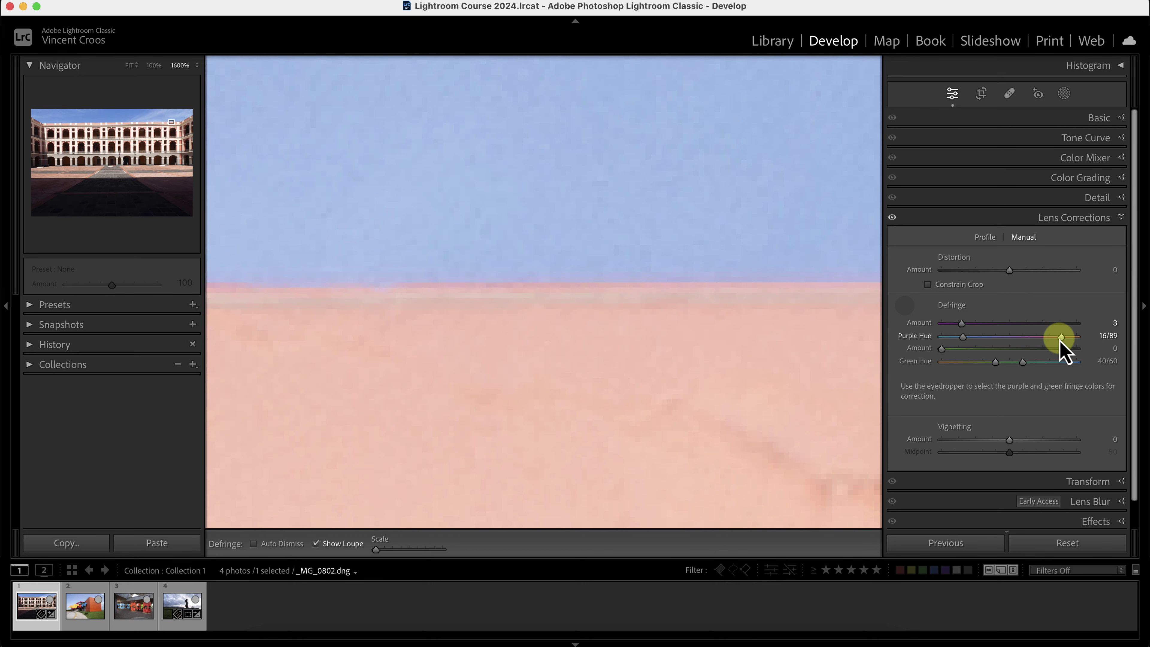
pyautogui.click(961, 323)
pyautogui.moveTo(961, 324)
pyautogui.mouseDown()
pyautogui.moveTo(1032, 324)
pyautogui.moveTo(946, 324)
pyautogui.moveTo(961, 324)
pyautogui.mouseUp()
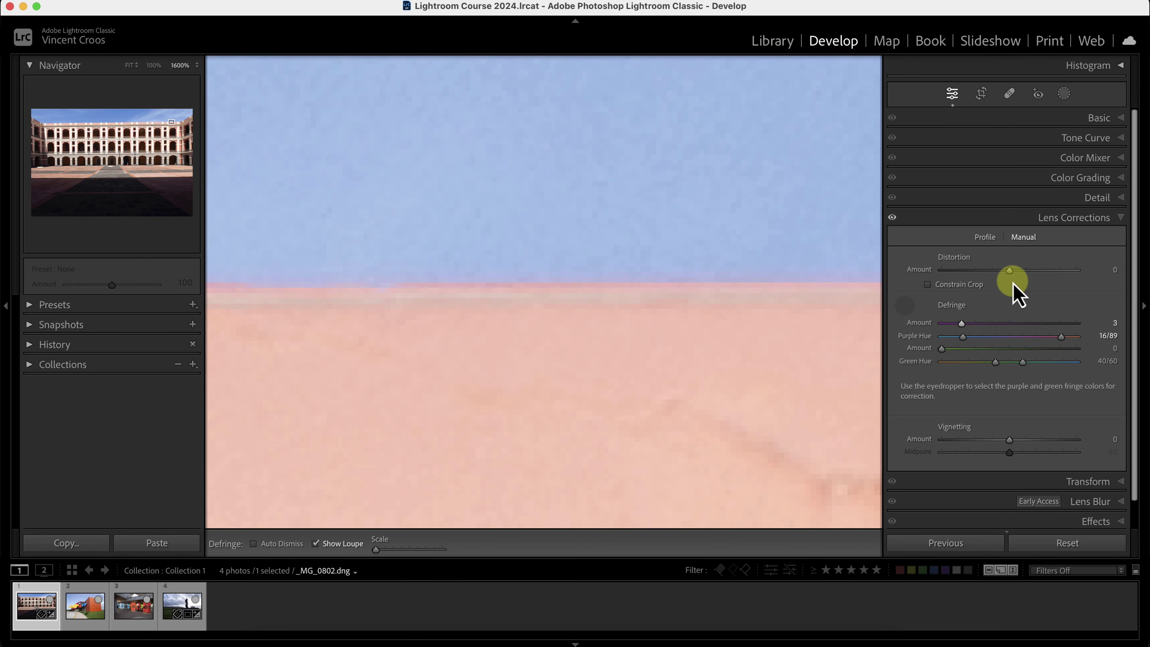
pyautogui.click(984, 245)
# Check the lens profile setting, then re-centre the zoomed view on the roofline beside the Manual defringe controls
pyautogui.click(900, 270)
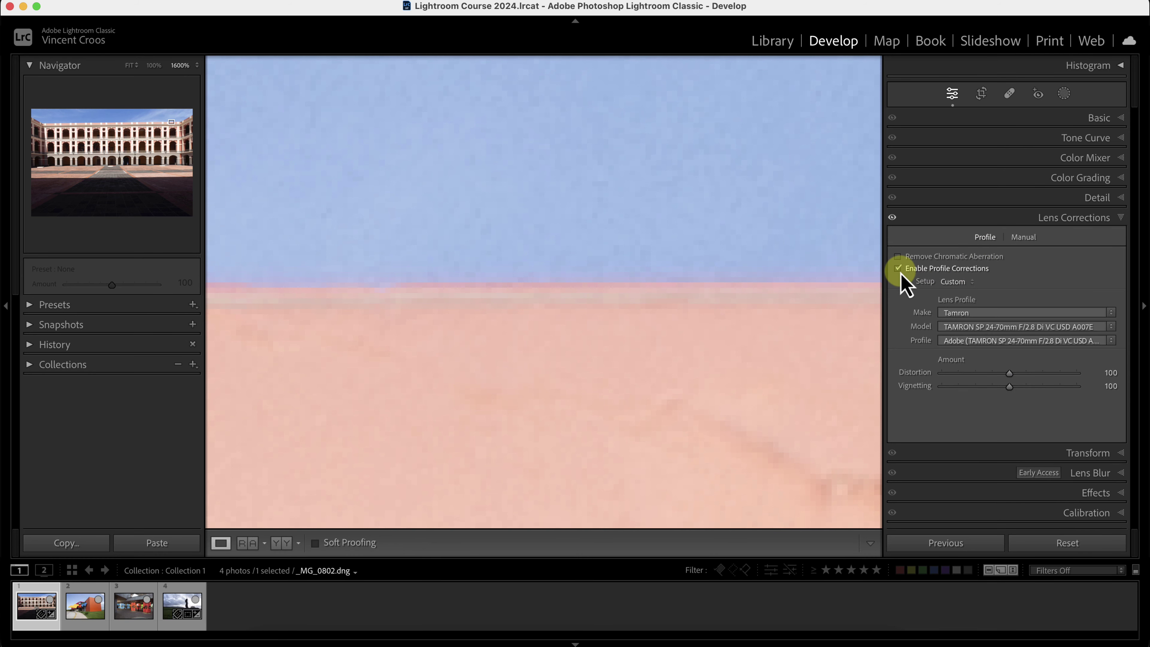
pyautogui.click(1022, 237)
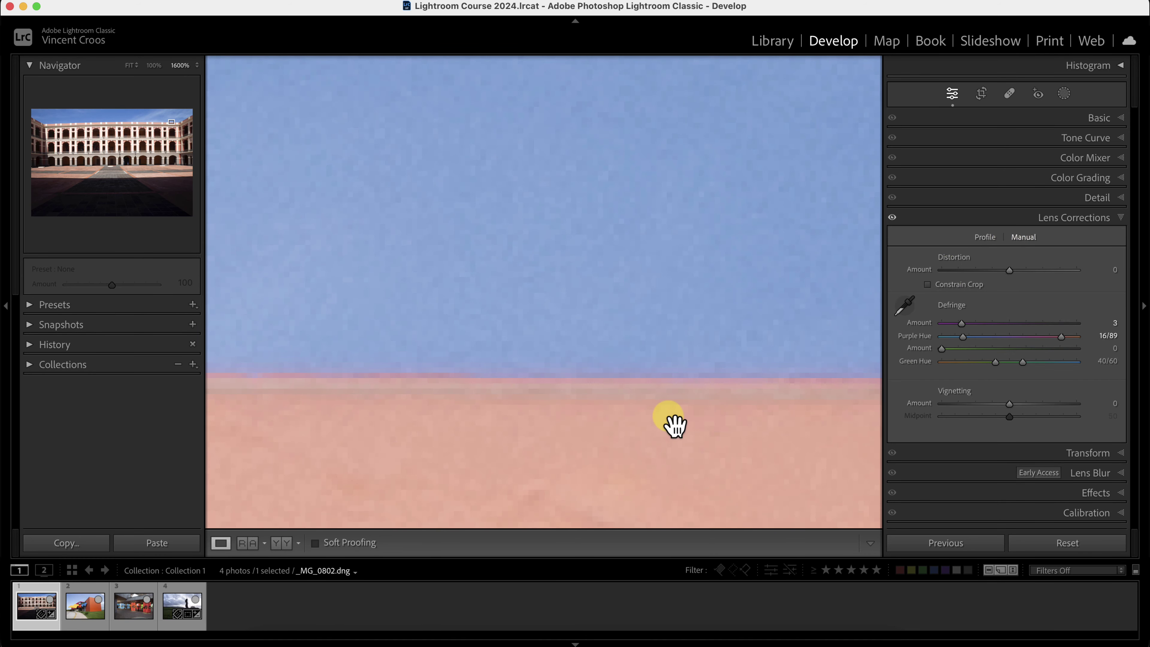
pyautogui.moveTo(672, 424); pyautogui.dragTo(663, 331)
# Toggle Before/After on the roofline, ending on the original, and zoom to Fit with the profile options showing
pyautogui.press('\\')
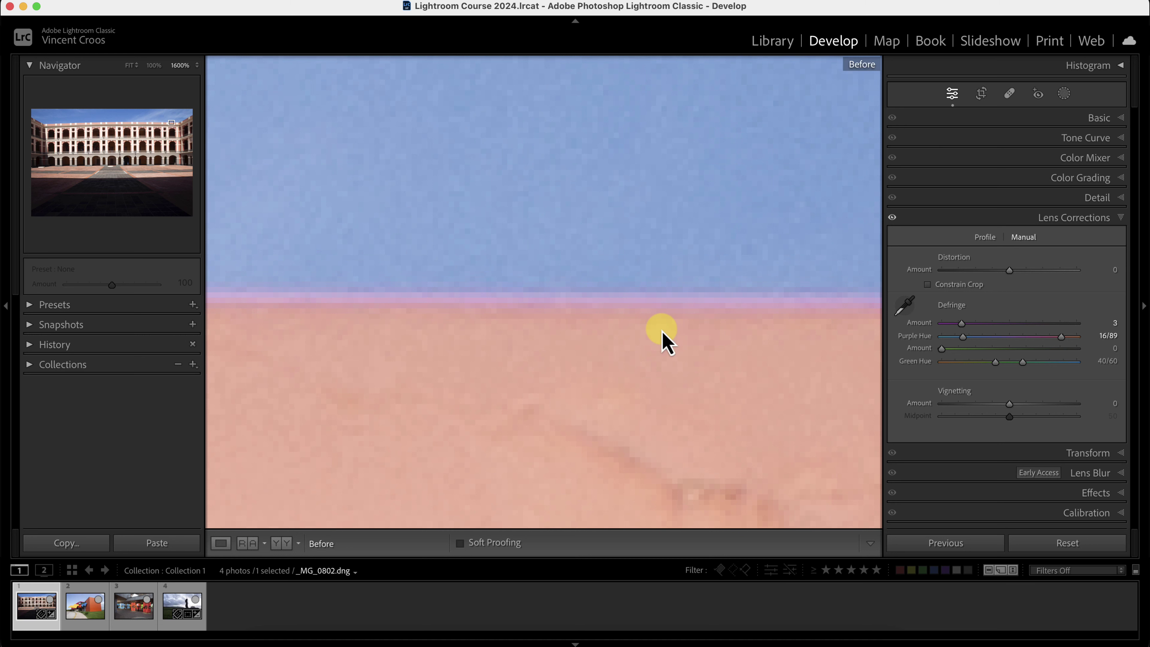
pyautogui.press('\\')
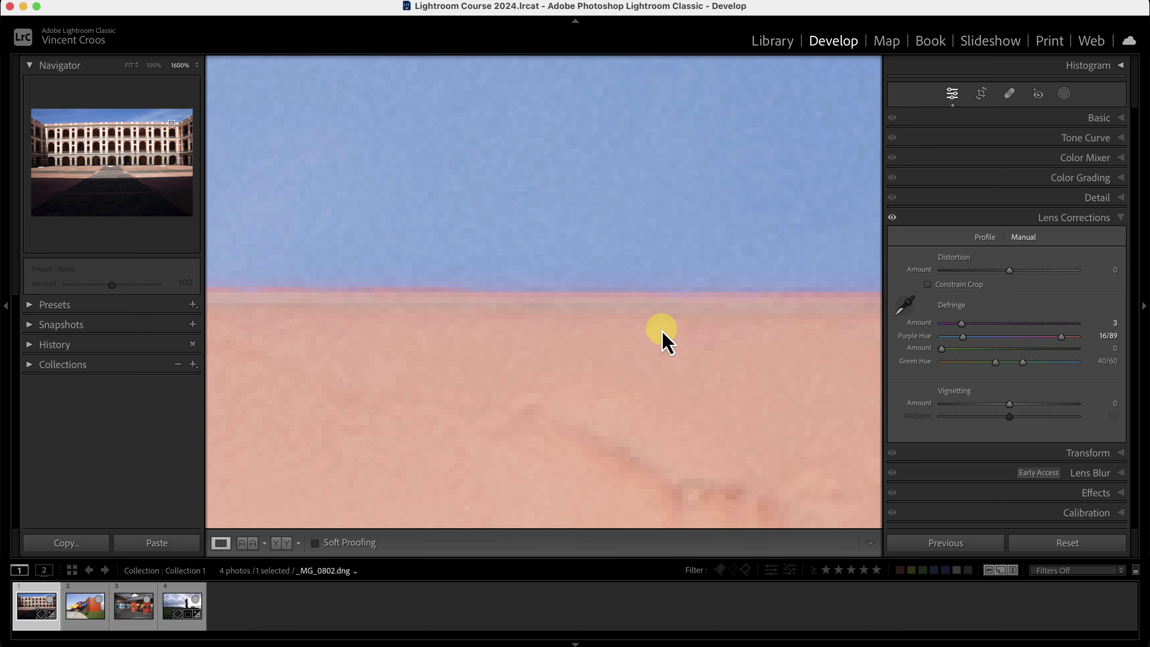
pyautogui.press('\\')
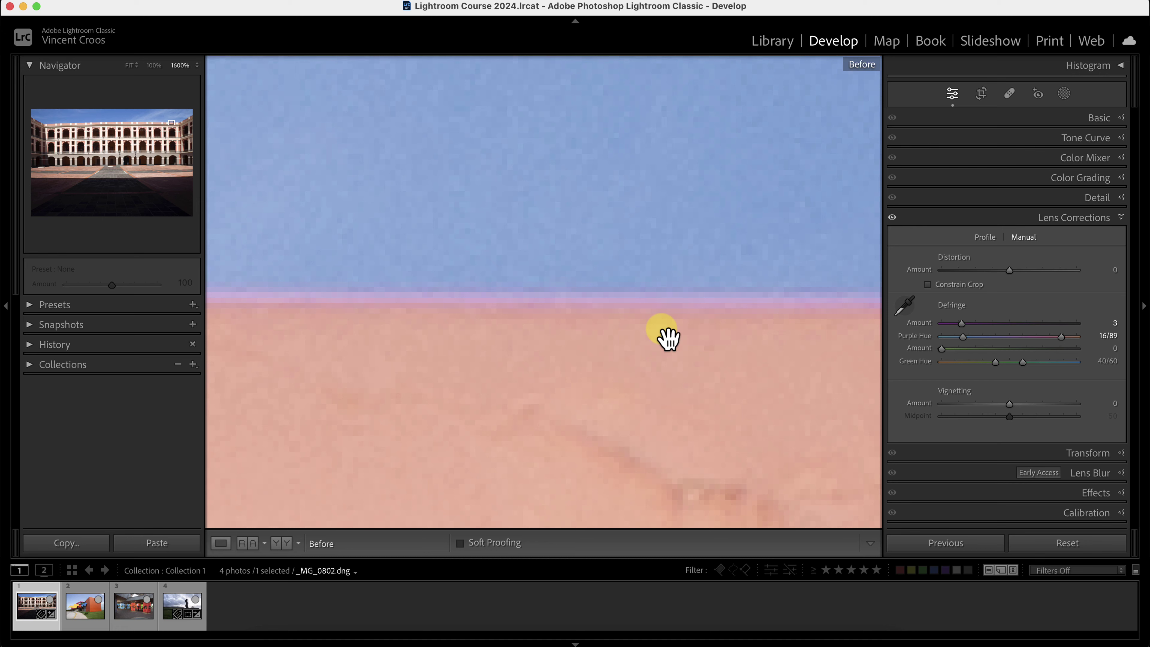
pyautogui.click(984, 237)
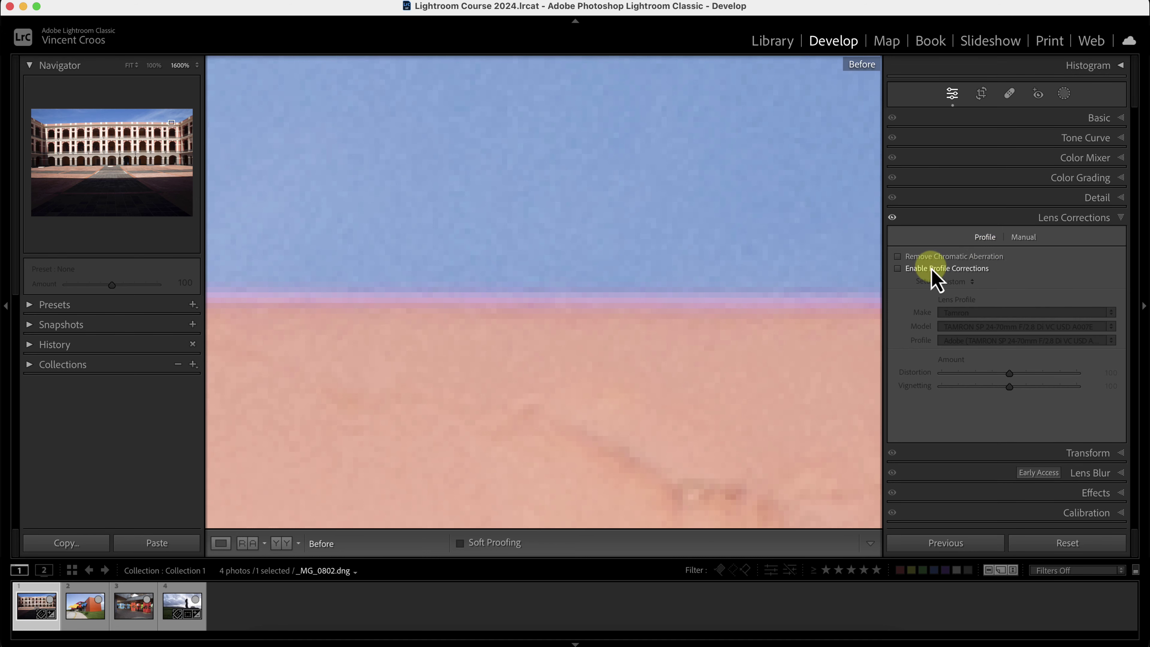
pyautogui.click(709, 250)
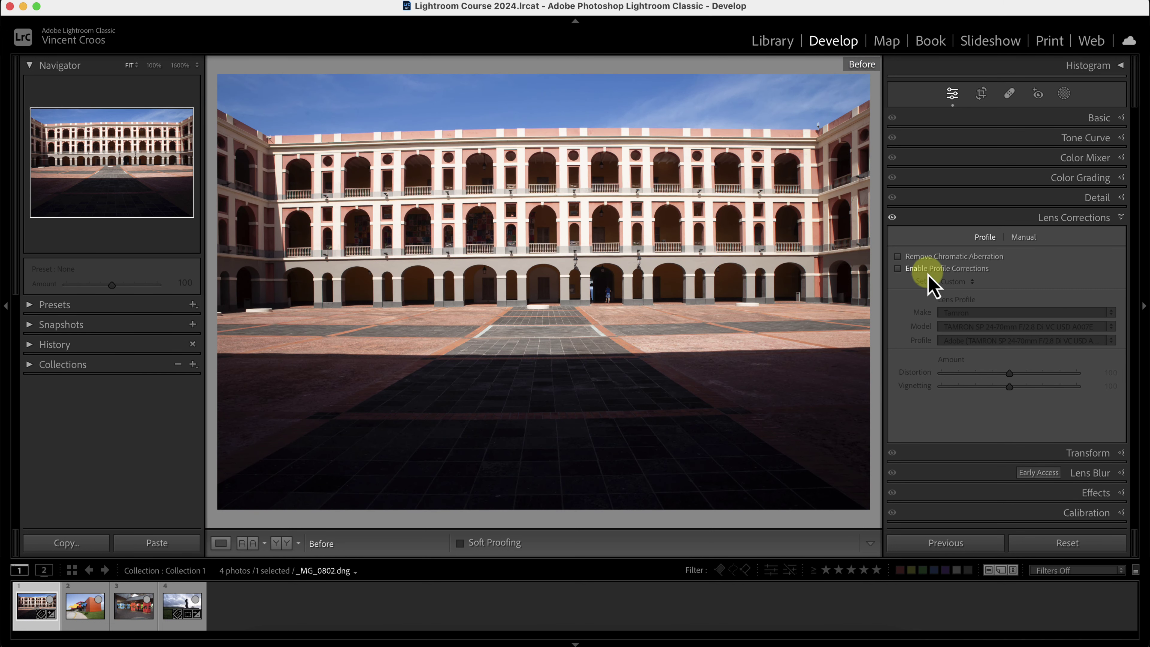
# Re-enable profile corrections and try the Distortion amount at 110, leaving it at 100
pyautogui.click(898, 270)
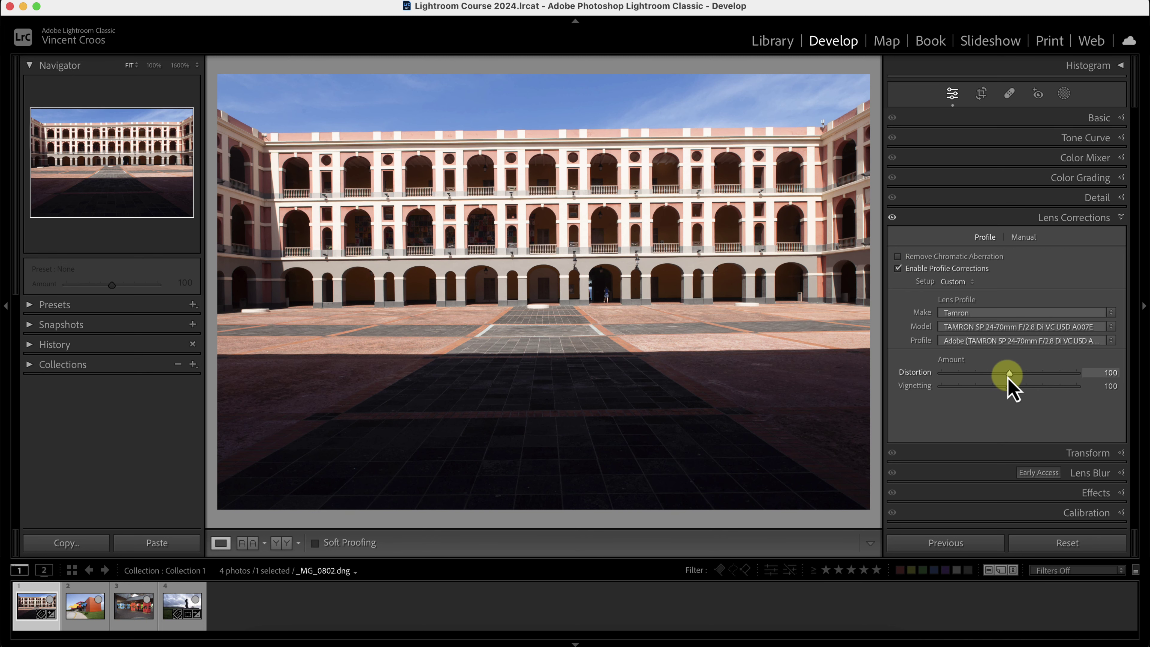
pyautogui.moveTo(1009, 380)
pyautogui.mouseDown()
pyautogui.moveTo(1023, 379)
pyautogui.moveTo(910, 383)
pyautogui.moveTo(1068, 379)
pyautogui.moveTo(989, 375)
pyautogui.mouseUp()
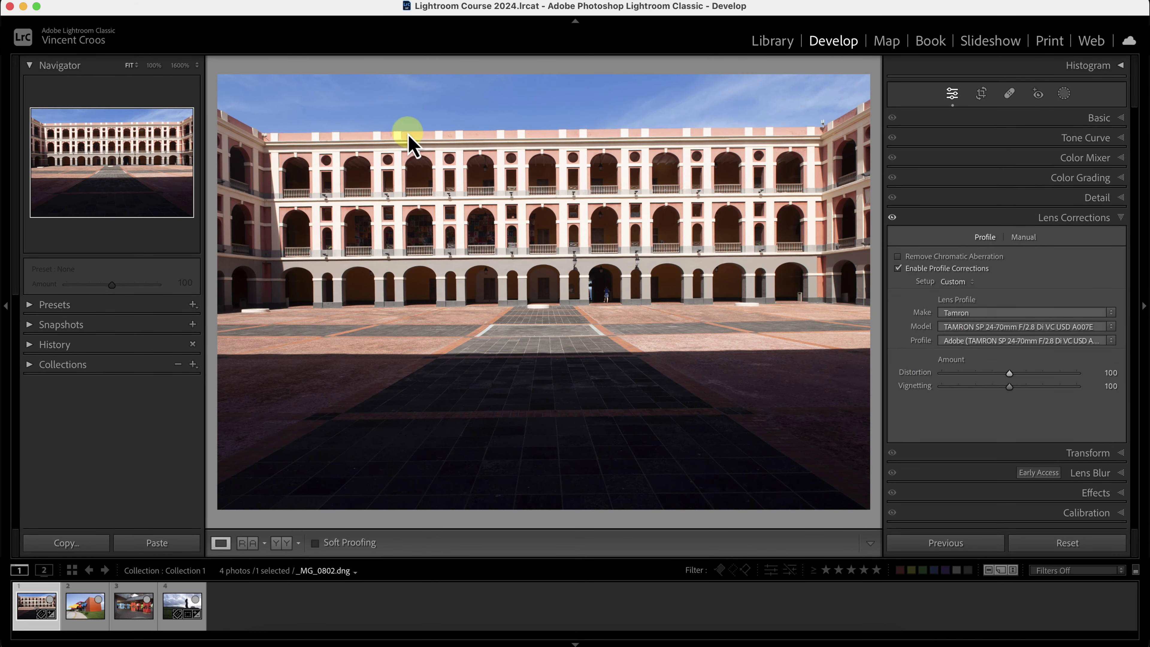
# Open _MG_2197.dng and enable profile corrections with the auto-detected Sigma 24-70mm F2.8 profile
pyautogui.click(86, 607)
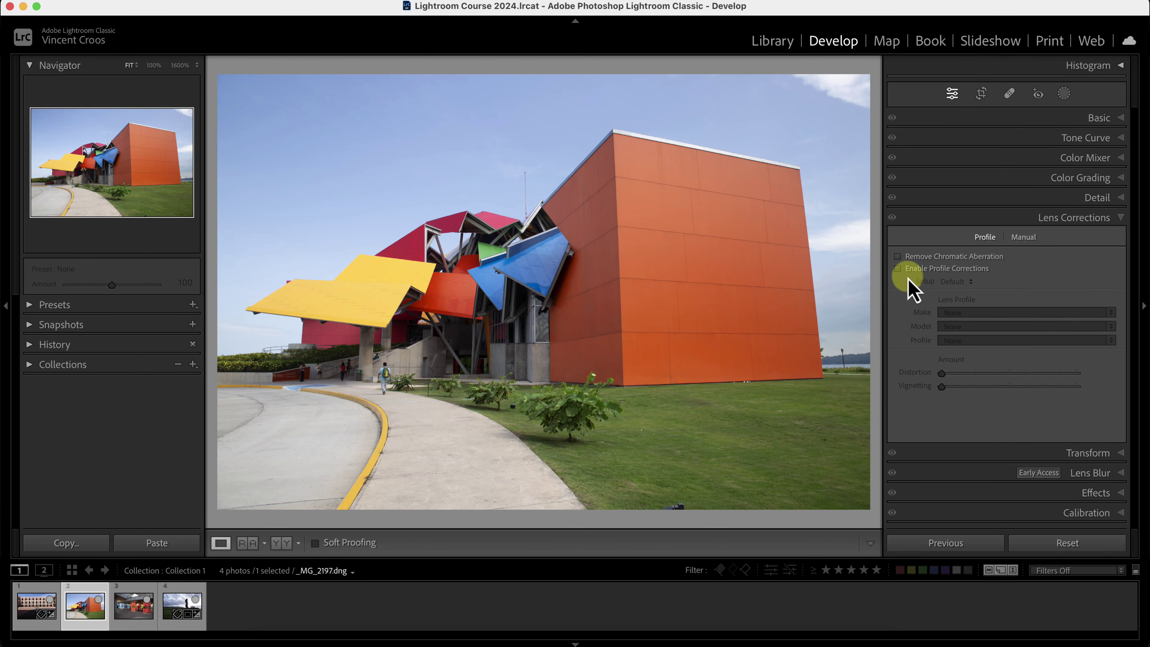
pyautogui.click(896, 271)
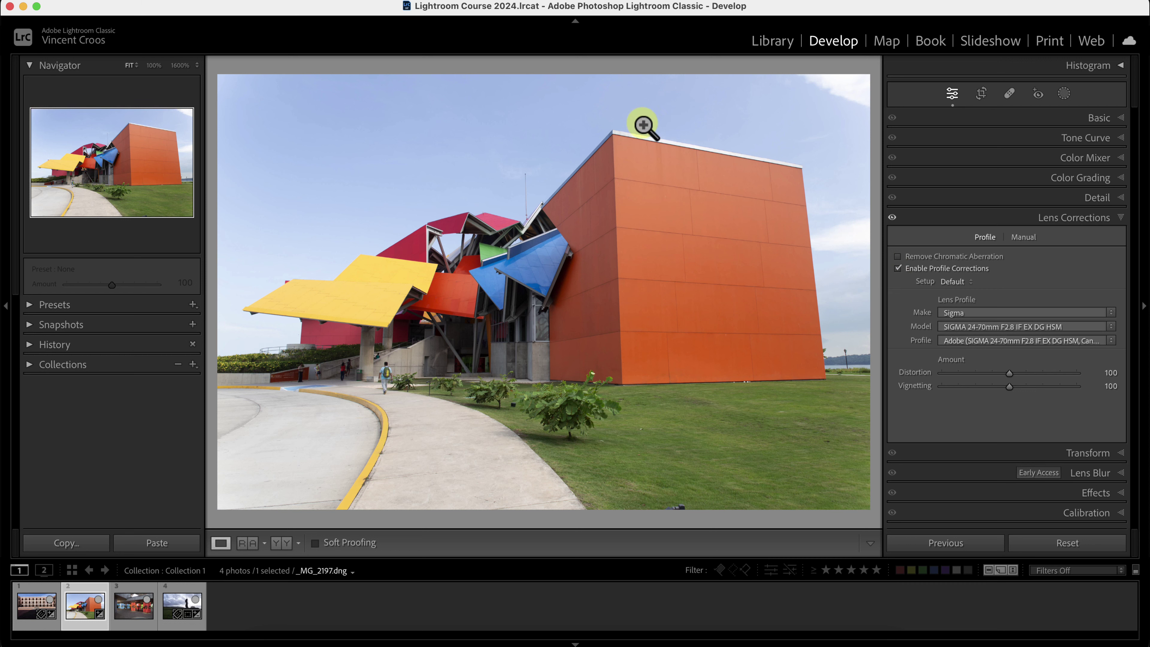